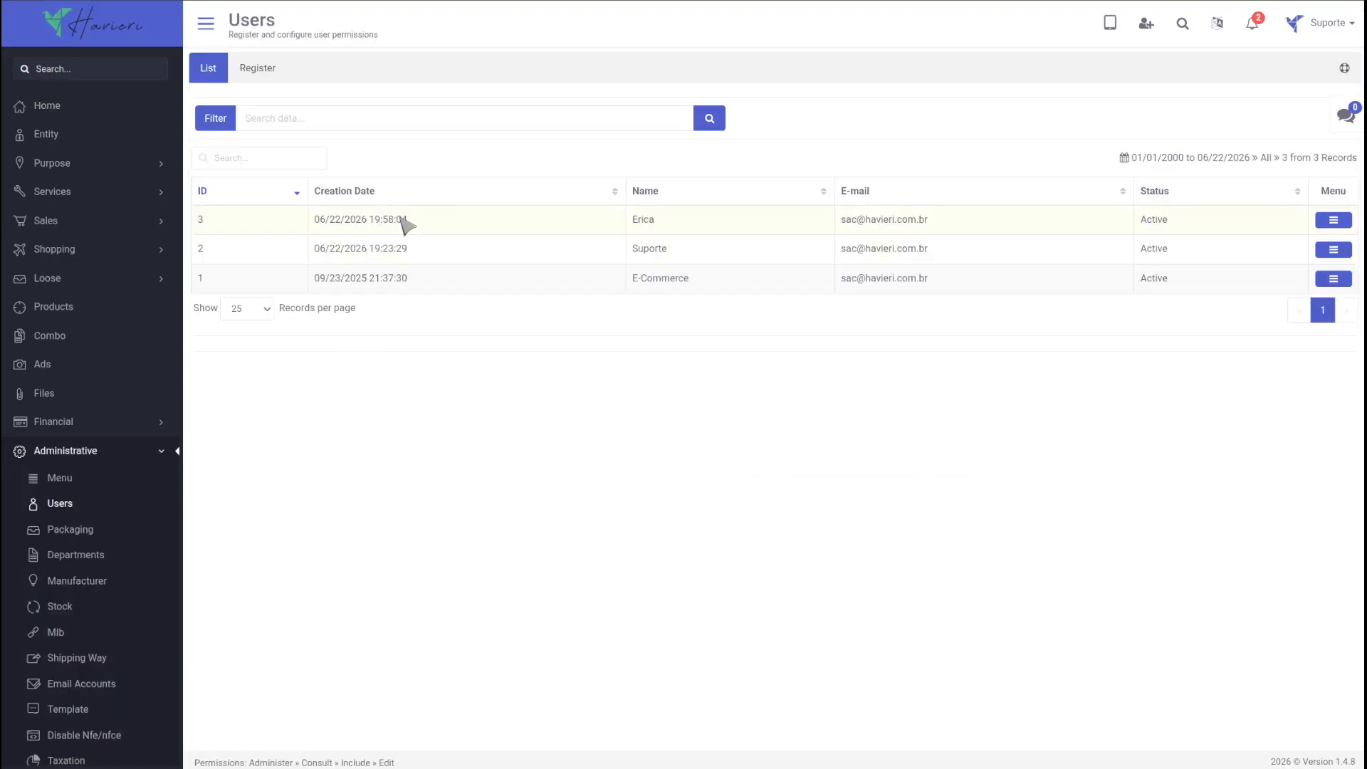
Step: Sort the users list by creation date and name, and open the user with ID 3 for editing
{"action": "left_click", "coordinate": [409, 193]}
{"action": "left_click", "coordinate": [680, 191]}
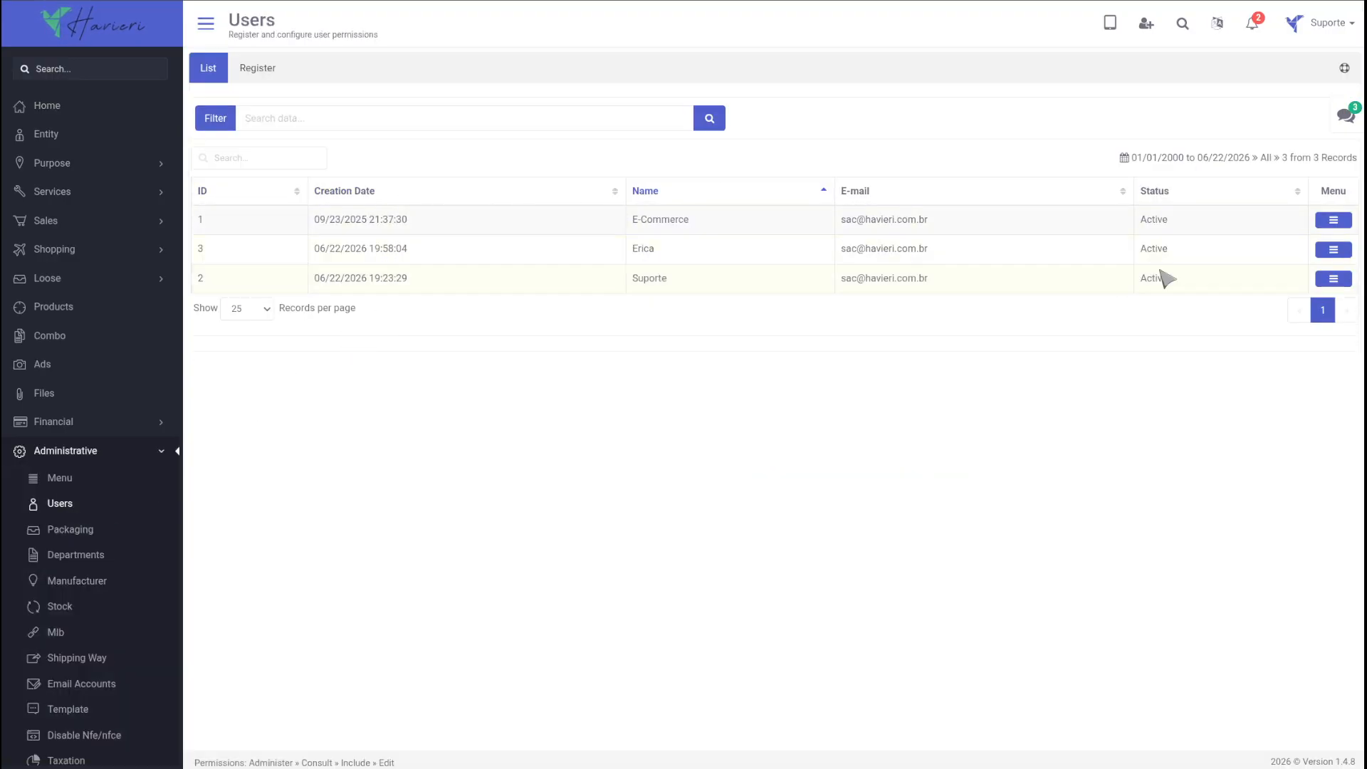
{"action": "left_click", "coordinate": [1334, 249]}
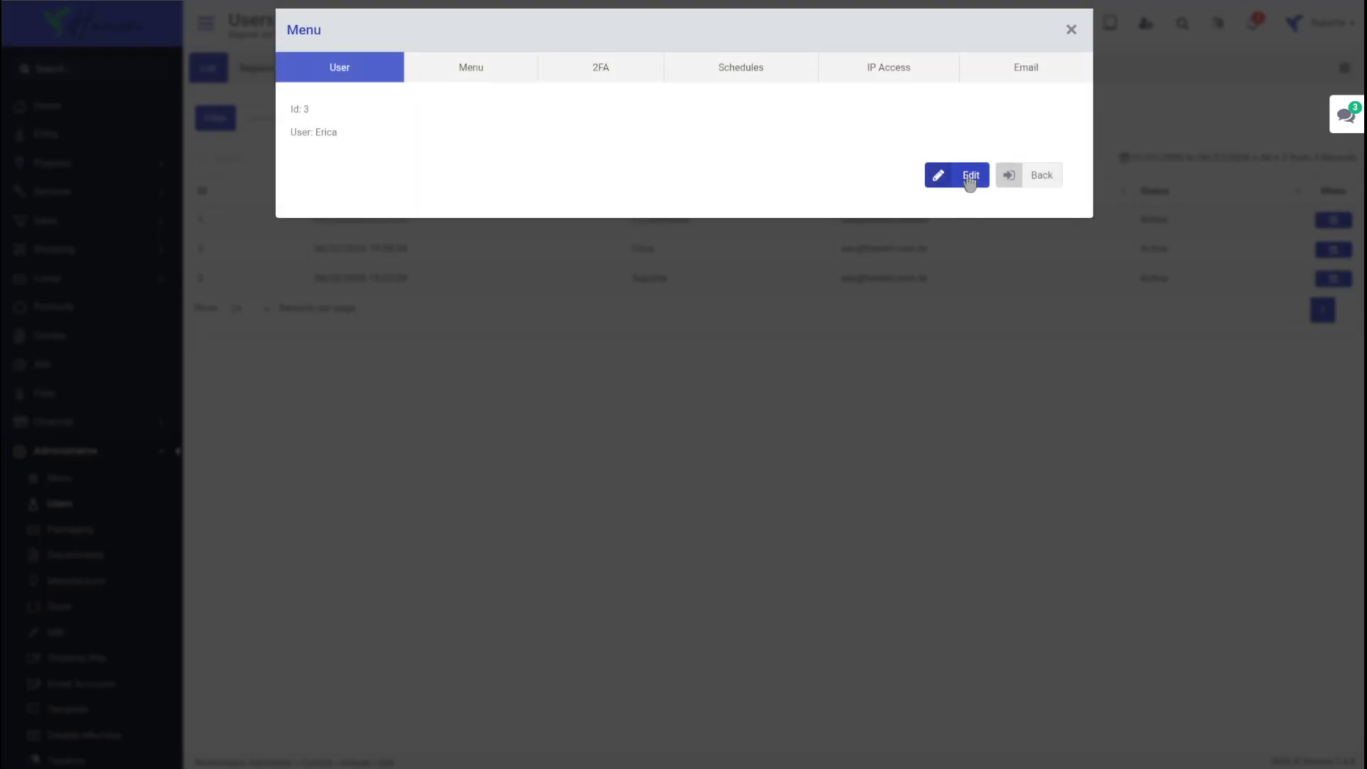
{"action": "left_click", "coordinate": [969, 175]}
{"action": "scroll", "coordinate": [747, 358], "scroll_direction": "down", "scroll_amount": 2}
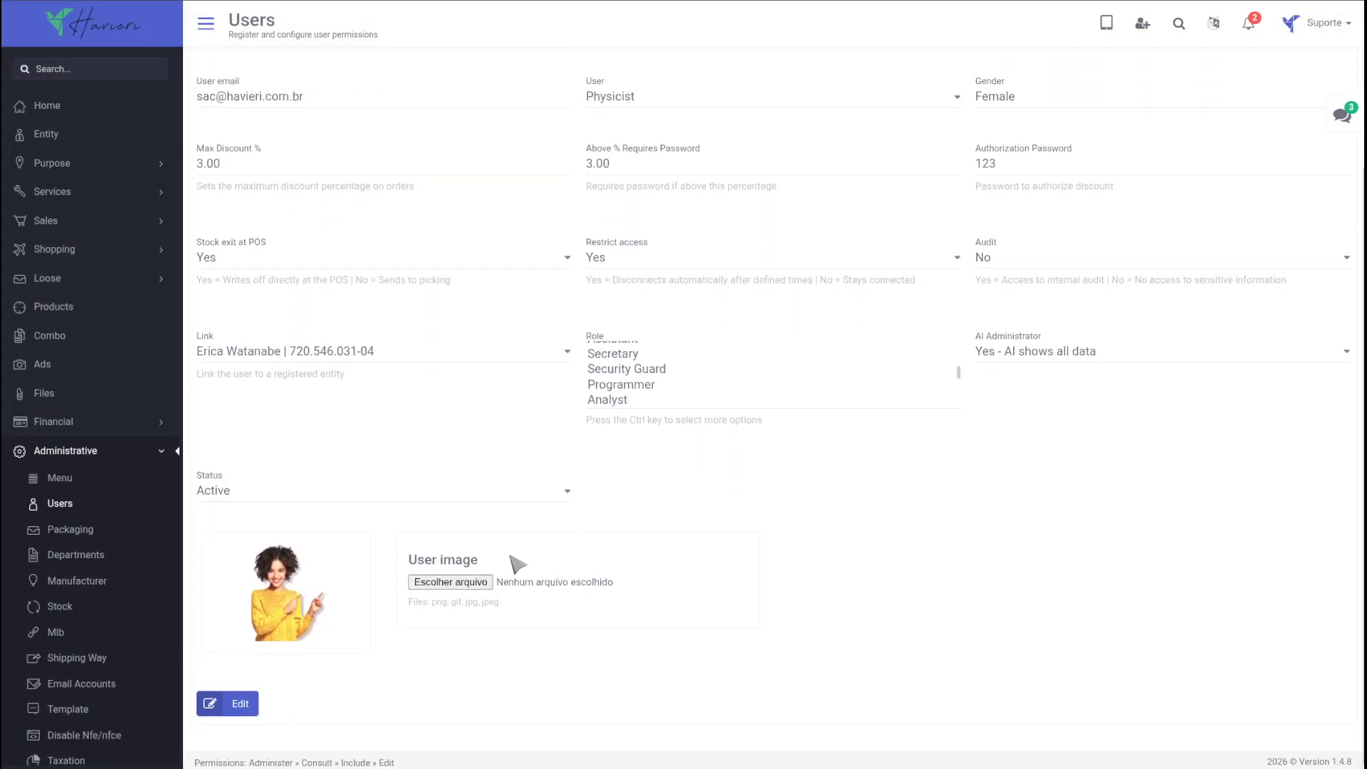
Step: Look through the available roles, genders and user types in the user's edit form
{"action": "left_click", "coordinate": [612, 369]}
{"action": "scroll", "coordinate": [672, 356], "scroll_direction": "up", "scroll_amount": 3}
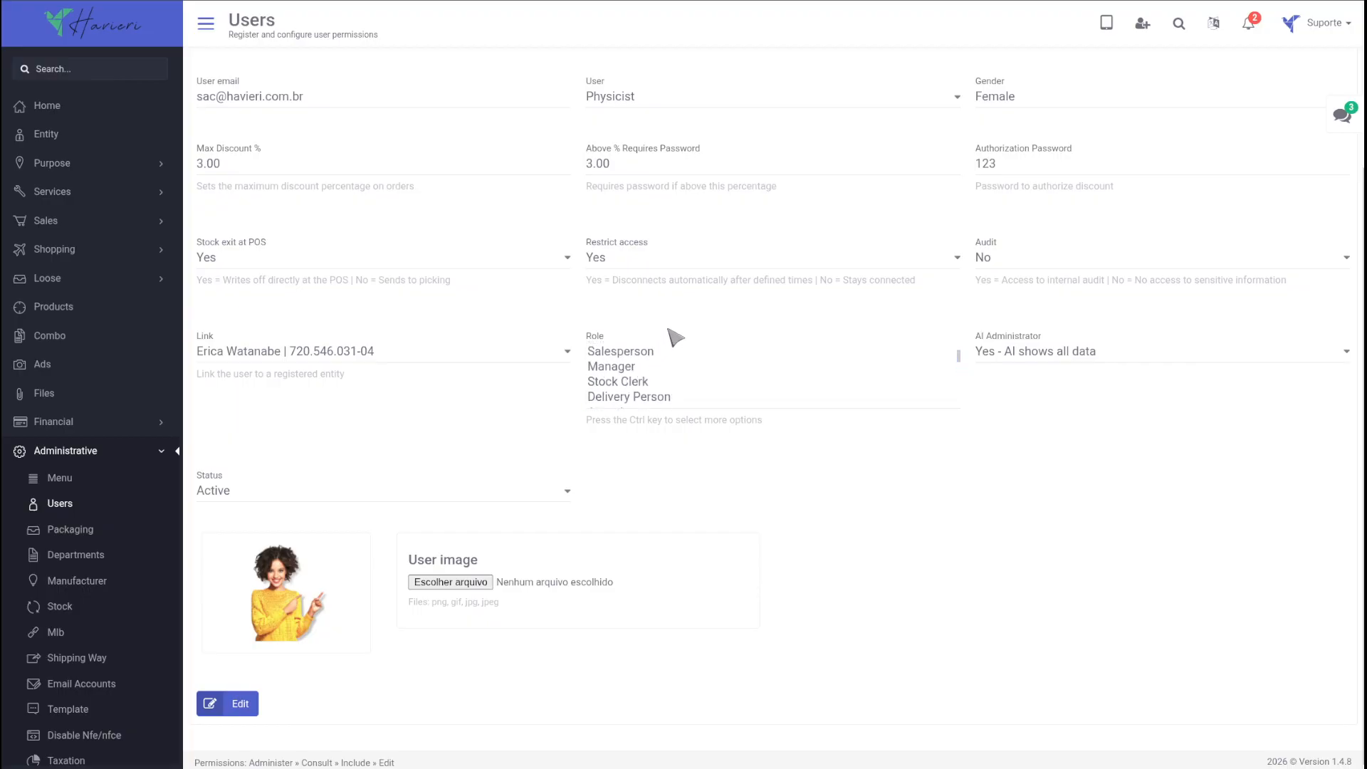
{"action": "scroll", "coordinate": [910, 326], "scroll_direction": "up", "scroll_amount": 3}
{"action": "left_click", "coordinate": [1036, 313]}
{"action": "left_click", "coordinate": [711, 306]}
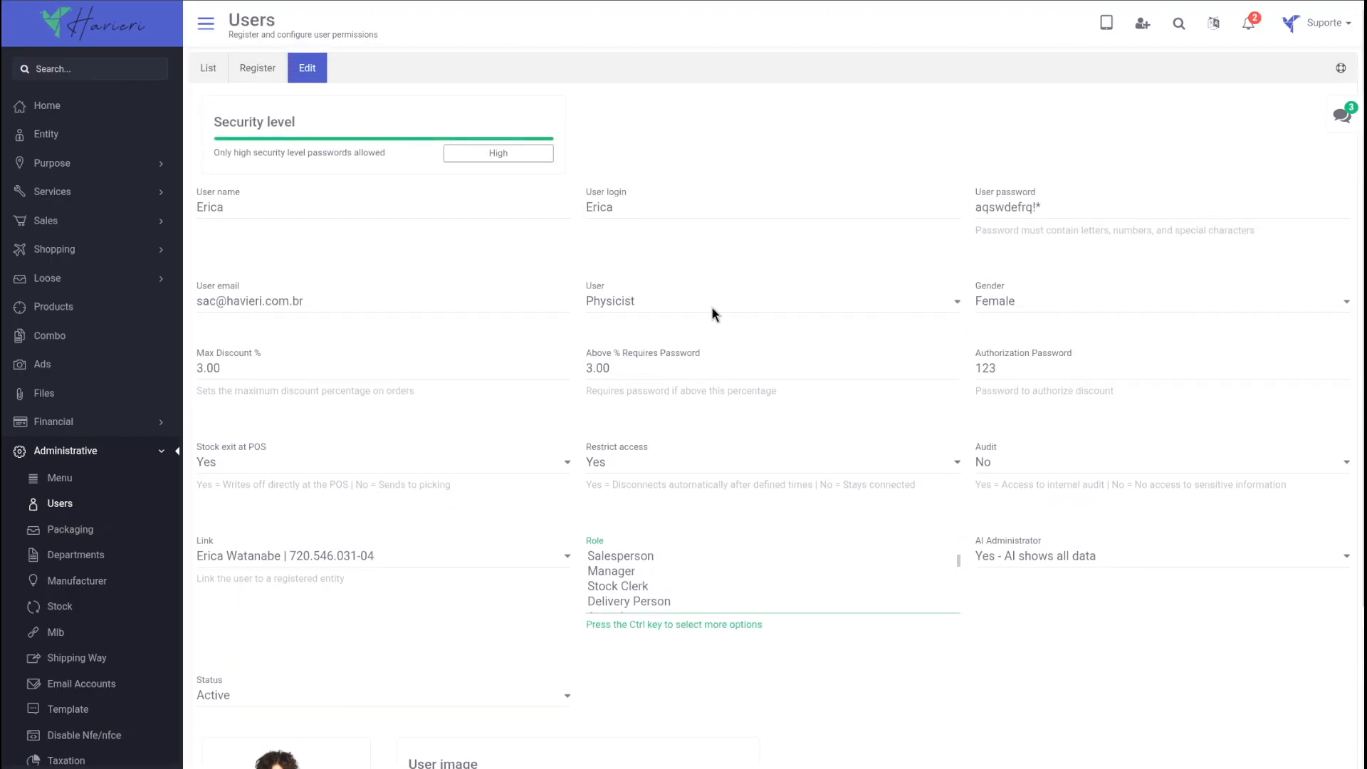
{"action": "left_click", "coordinate": [711, 306]}
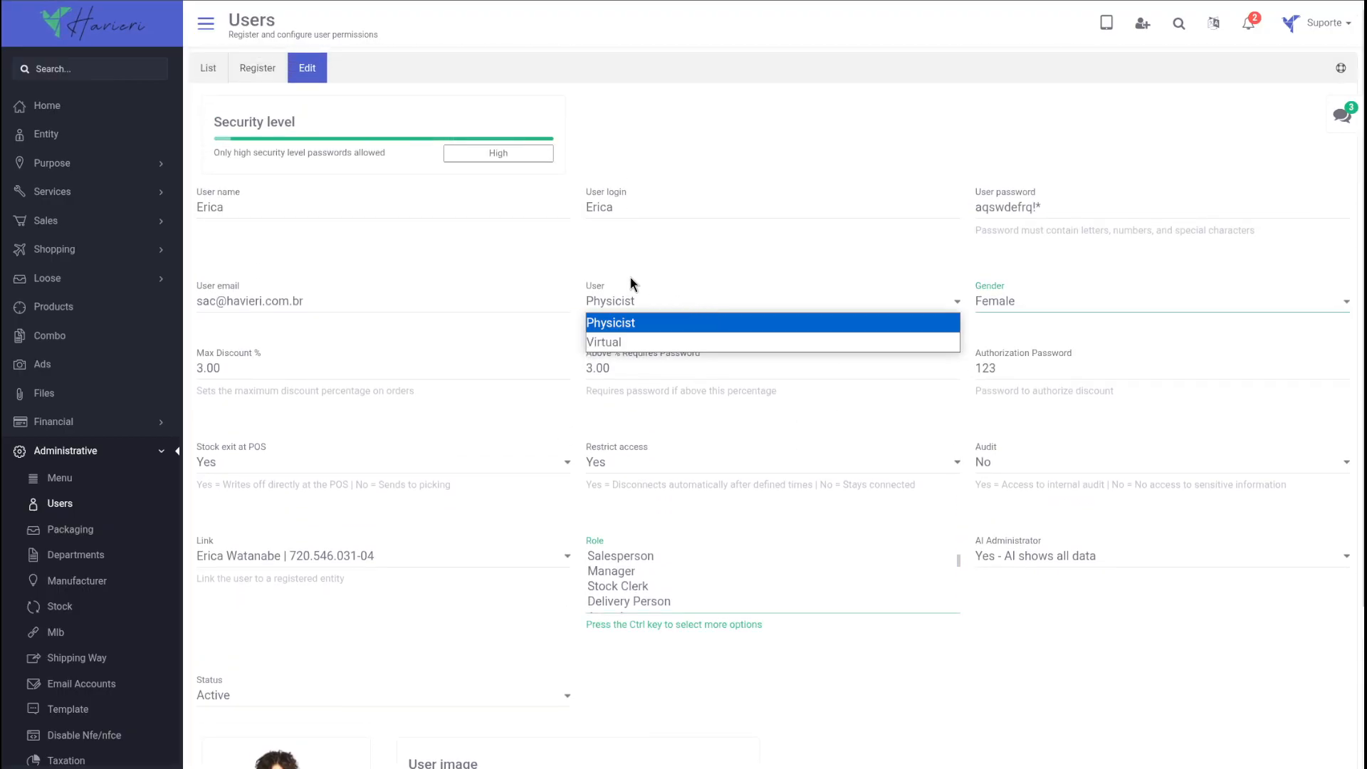
Step: Look over the user registration form and return to the users list
{"action": "left_click", "coordinate": [246, 69]}
{"action": "left_click", "coordinate": [243, 70]}
{"action": "scroll", "coordinate": [761, 466], "scroll_direction": "down", "scroll_amount": 2}
{"action": "scroll", "coordinate": [216, 183], "scroll_direction": "up", "scroll_amount": 2}
{"action": "left_click", "coordinate": [208, 72]}
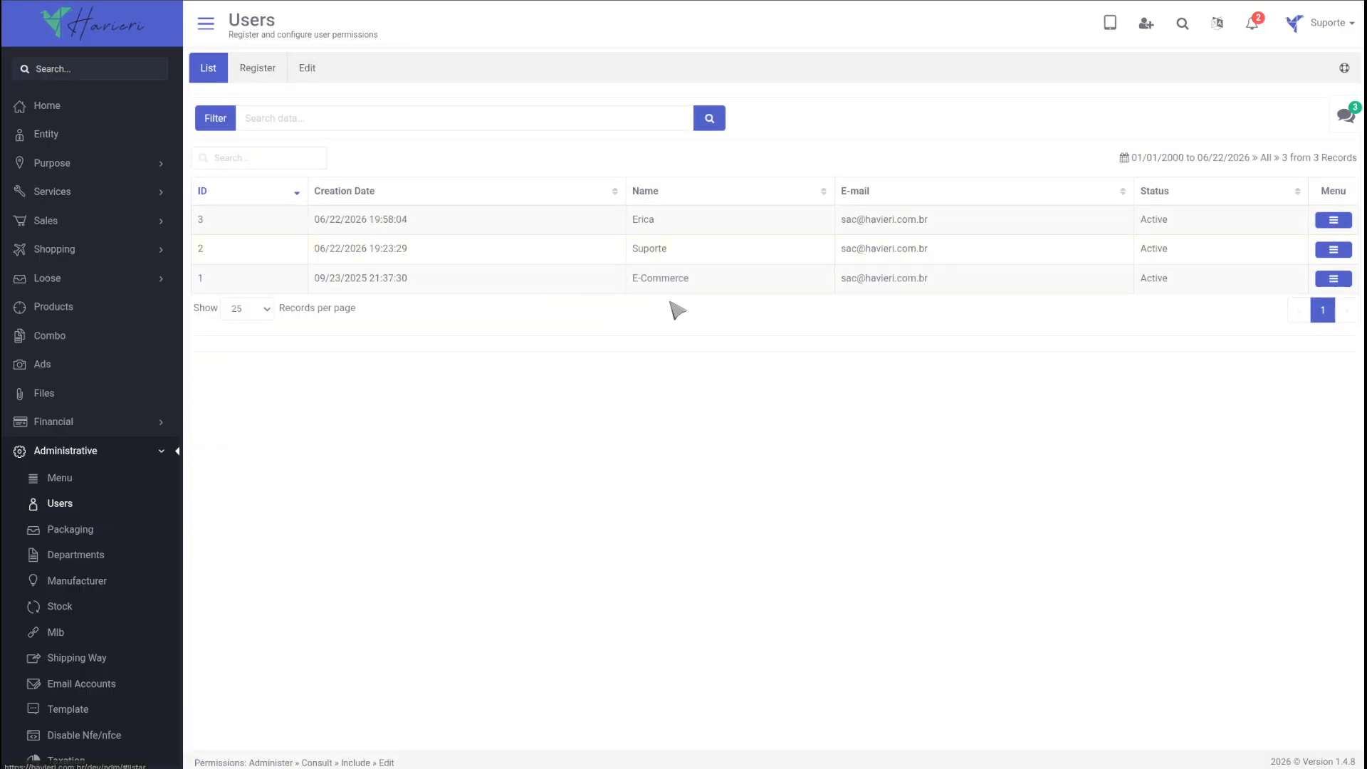
{"action": "left_click", "coordinate": [211, 73]}
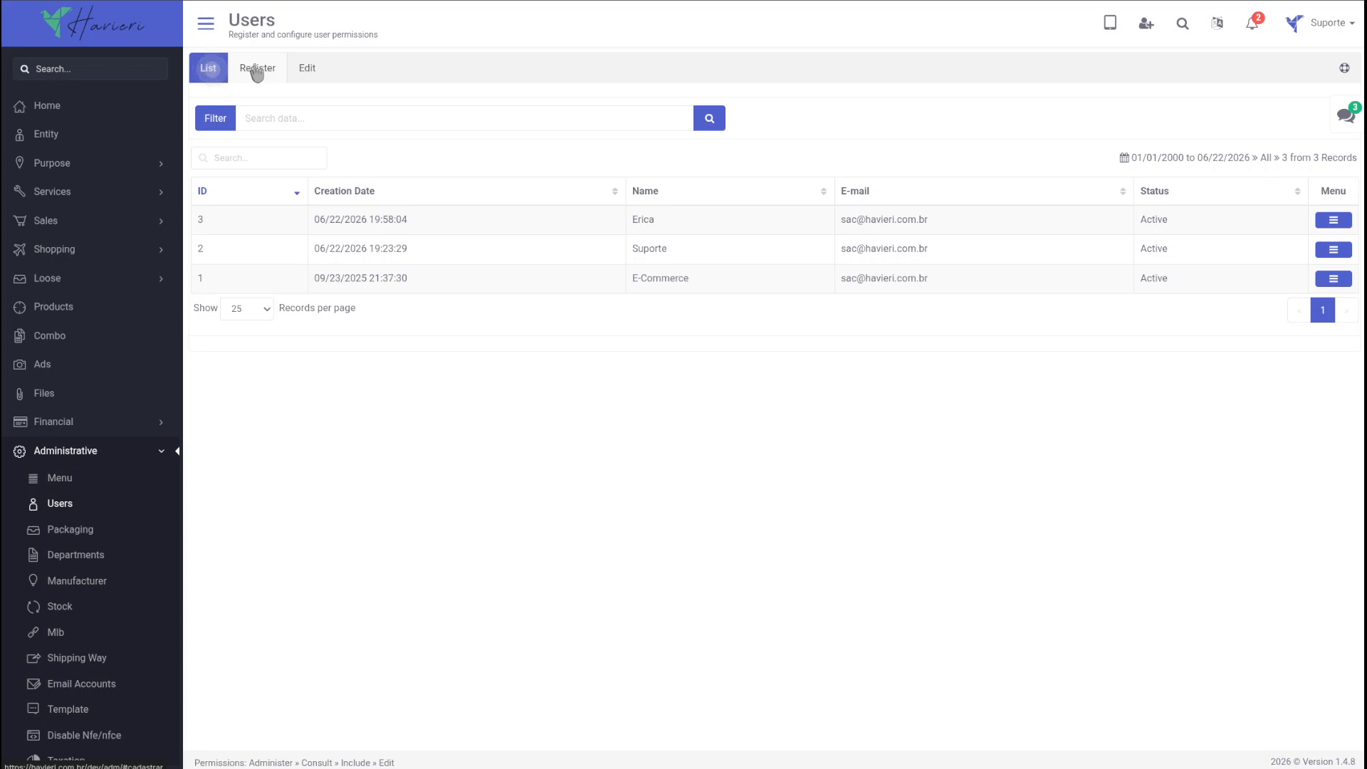
Step: Sort the users list by its different columns in turn, ending with Name in ascending order
{"action": "left_click", "coordinate": [257, 73]}
{"action": "left_click", "coordinate": [348, 191]}
{"action": "left_click", "coordinate": [648, 191]}
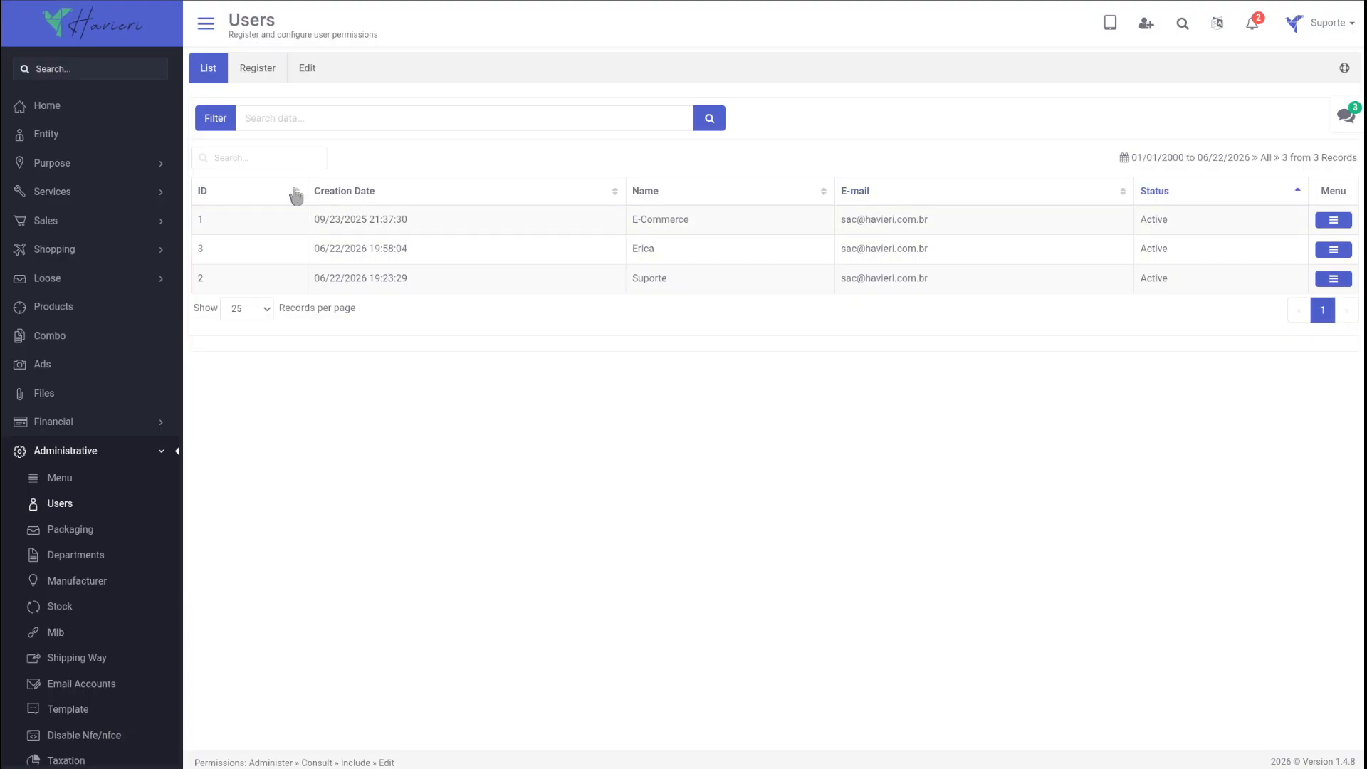
{"action": "left_click", "coordinate": [215, 194]}
{"action": "left_click", "coordinate": [344, 199]}
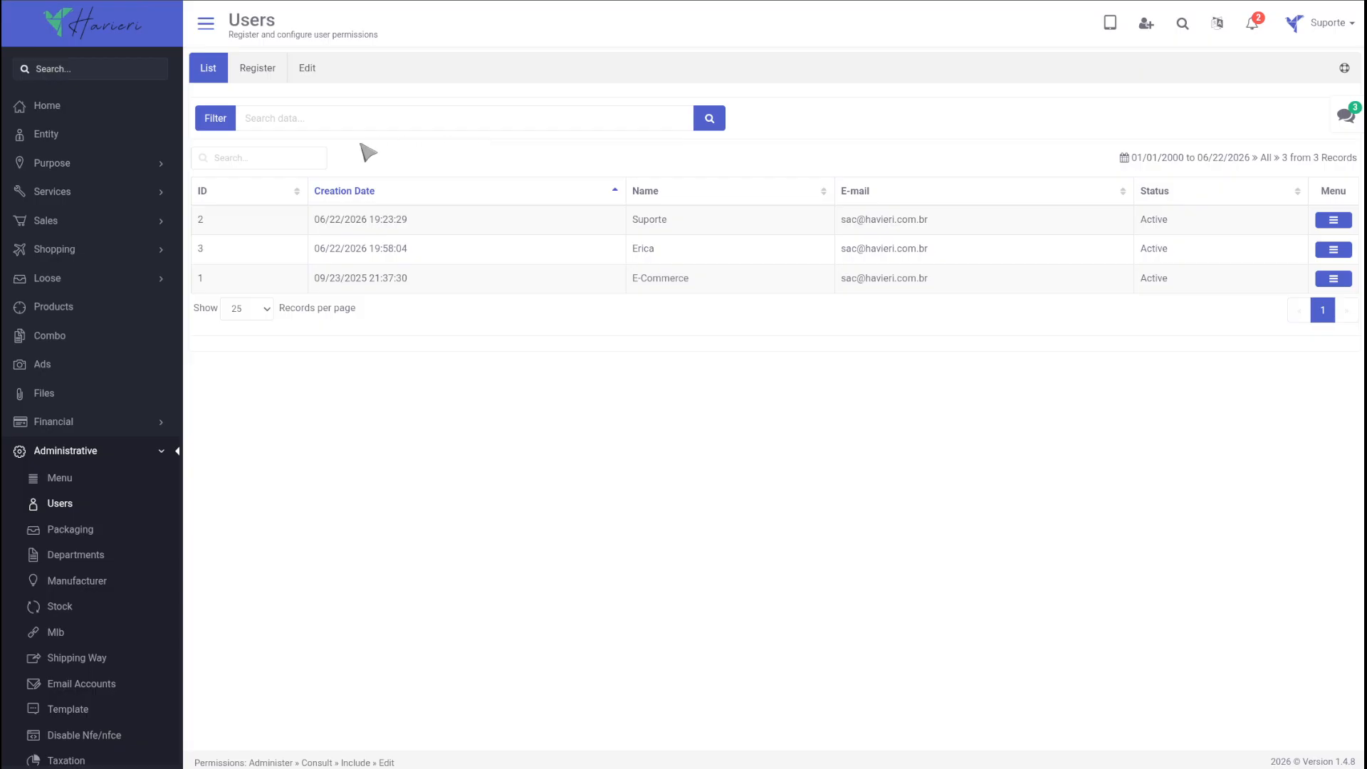
{"action": "left_click", "coordinate": [661, 203]}
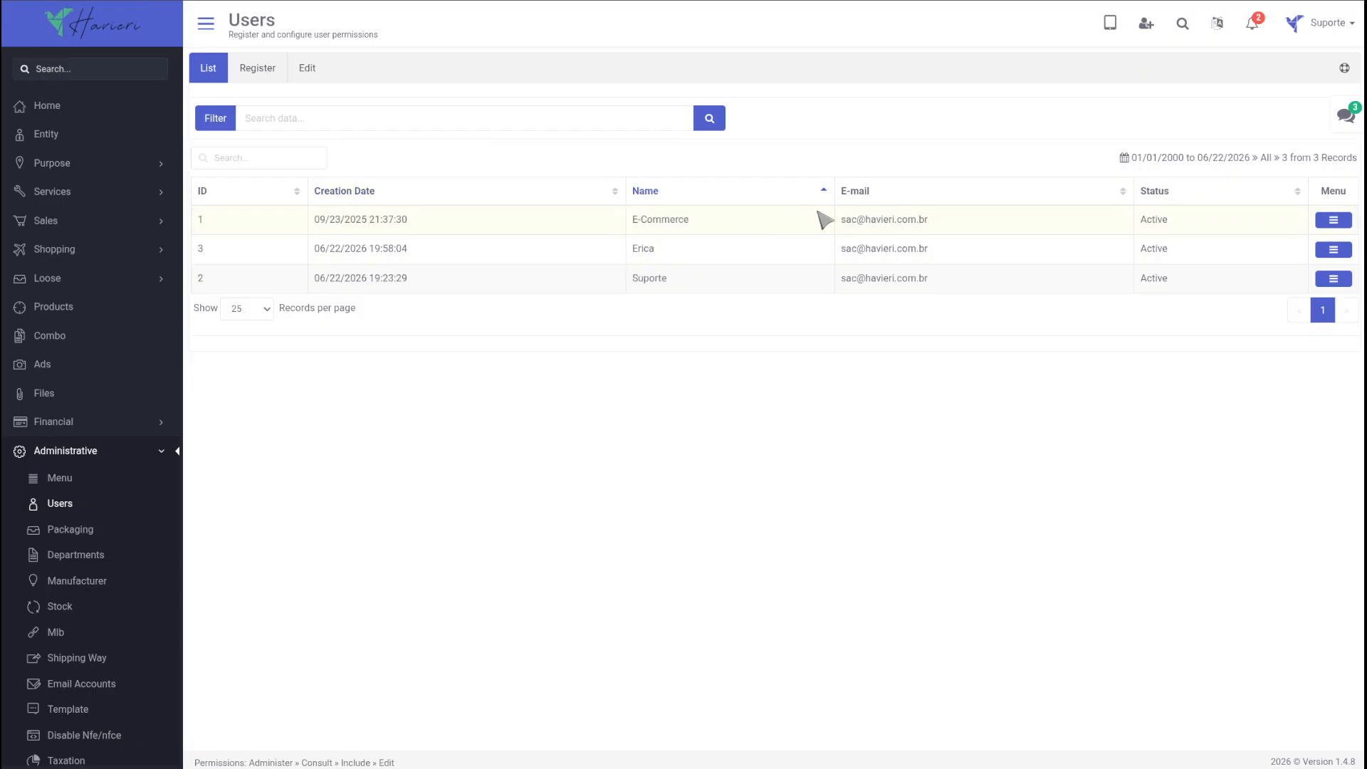
Step: Set the users filter's date range to 01-11-2000 through 06-12-2026
{"action": "left_click", "coordinate": [218, 123]}
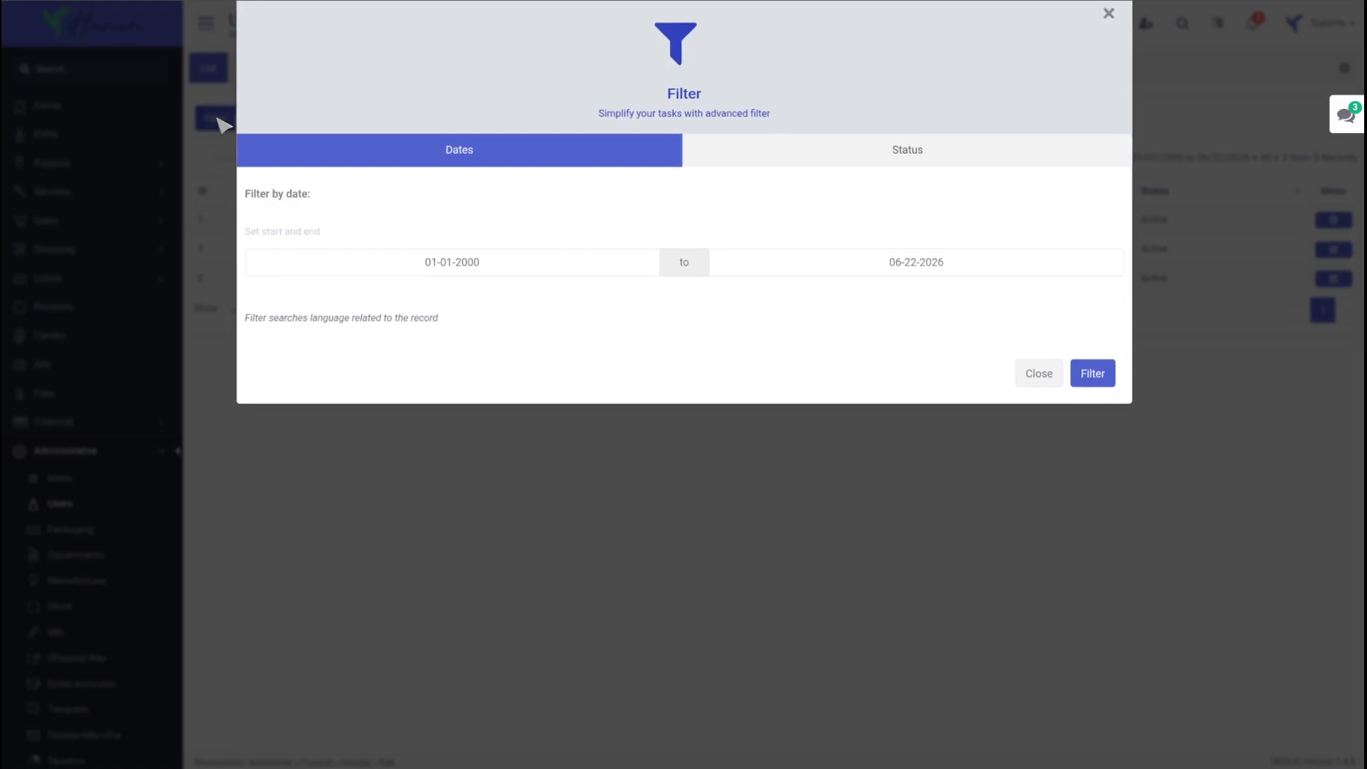
{"action": "left_click", "coordinate": [497, 256]}
{"action": "left_click", "coordinate": [342, 158]}
{"action": "left_click", "coordinate": [908, 256]}
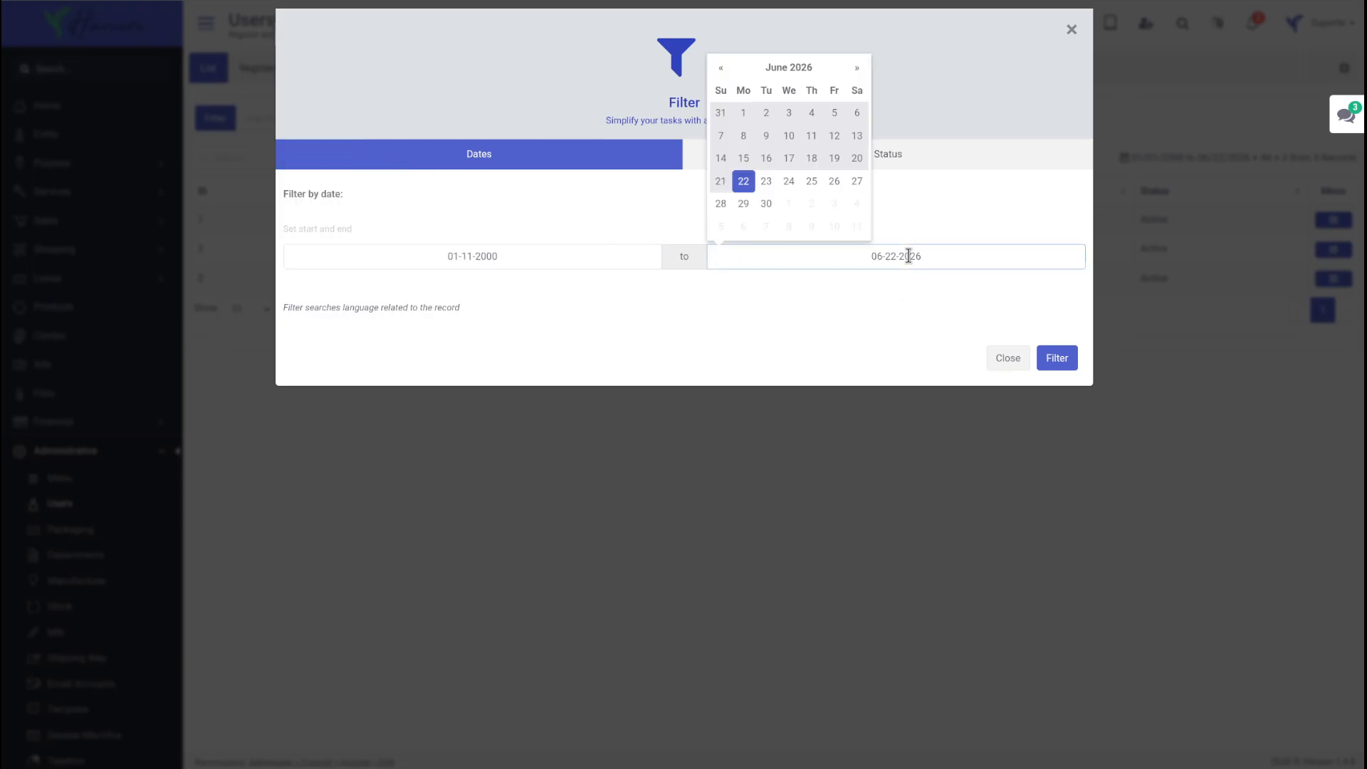
Step: Try the Active status in the users filter, set it back to All, and apply the filter
{"action": "left_click", "coordinate": [871, 154]}
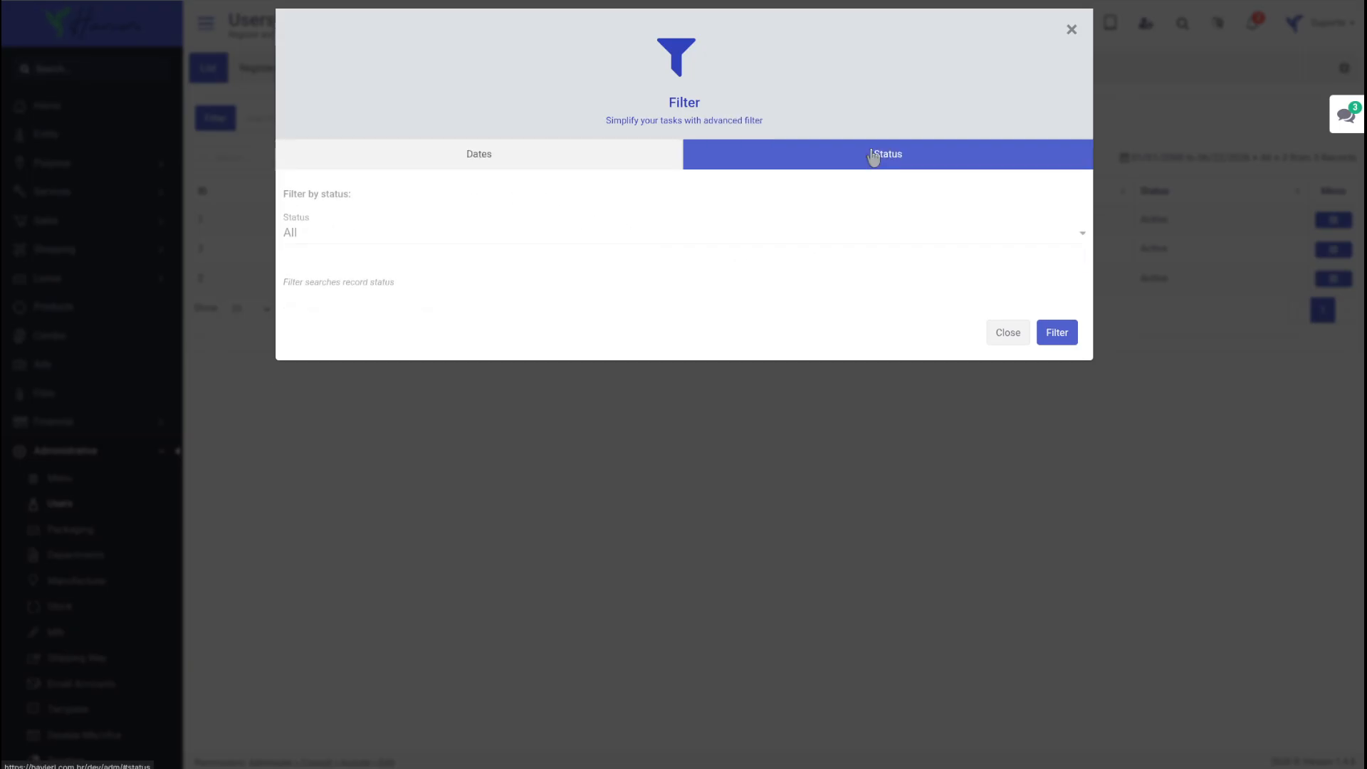
{"action": "left_click", "coordinate": [543, 233]}
{"action": "left_click", "coordinate": [521, 280]}
{"action": "left_click", "coordinate": [553, 232]}
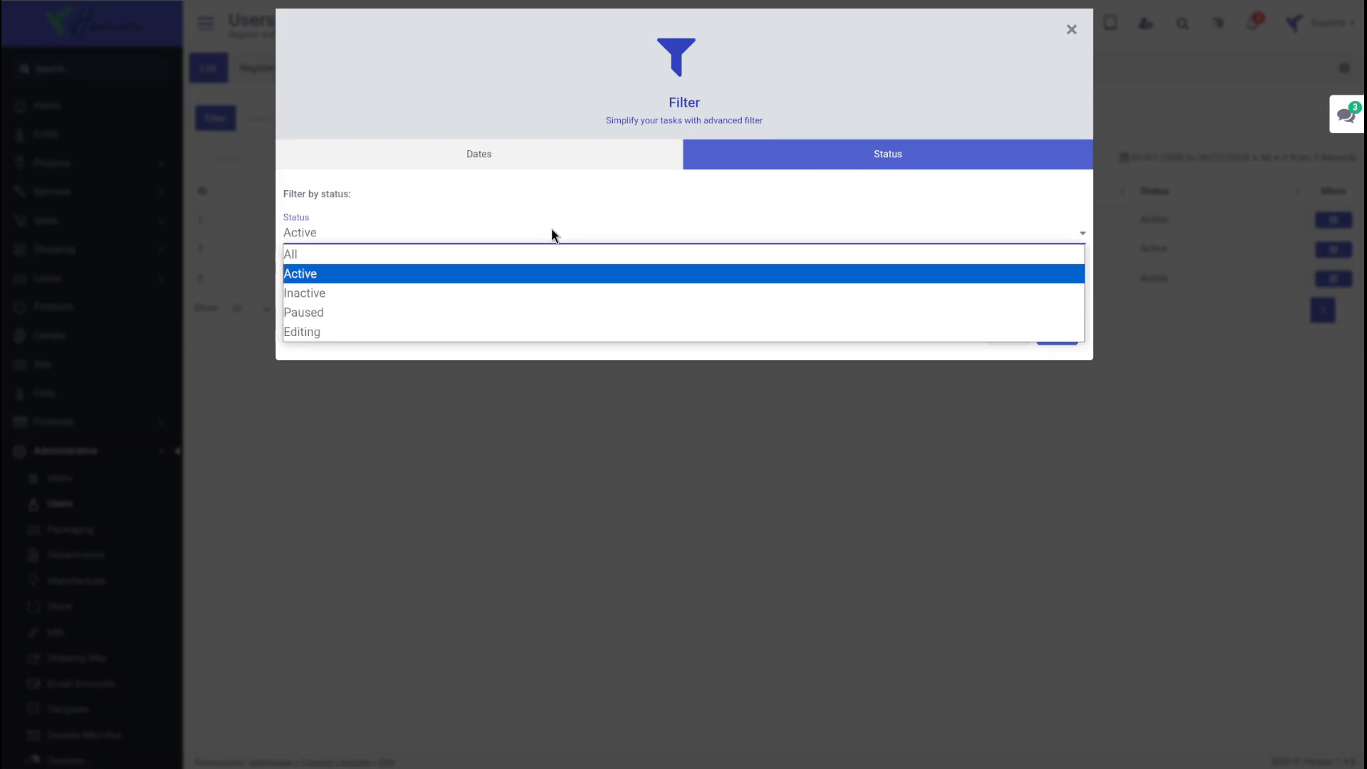
{"action": "left_click", "coordinate": [537, 265]}
{"action": "left_click", "coordinate": [1058, 333]}
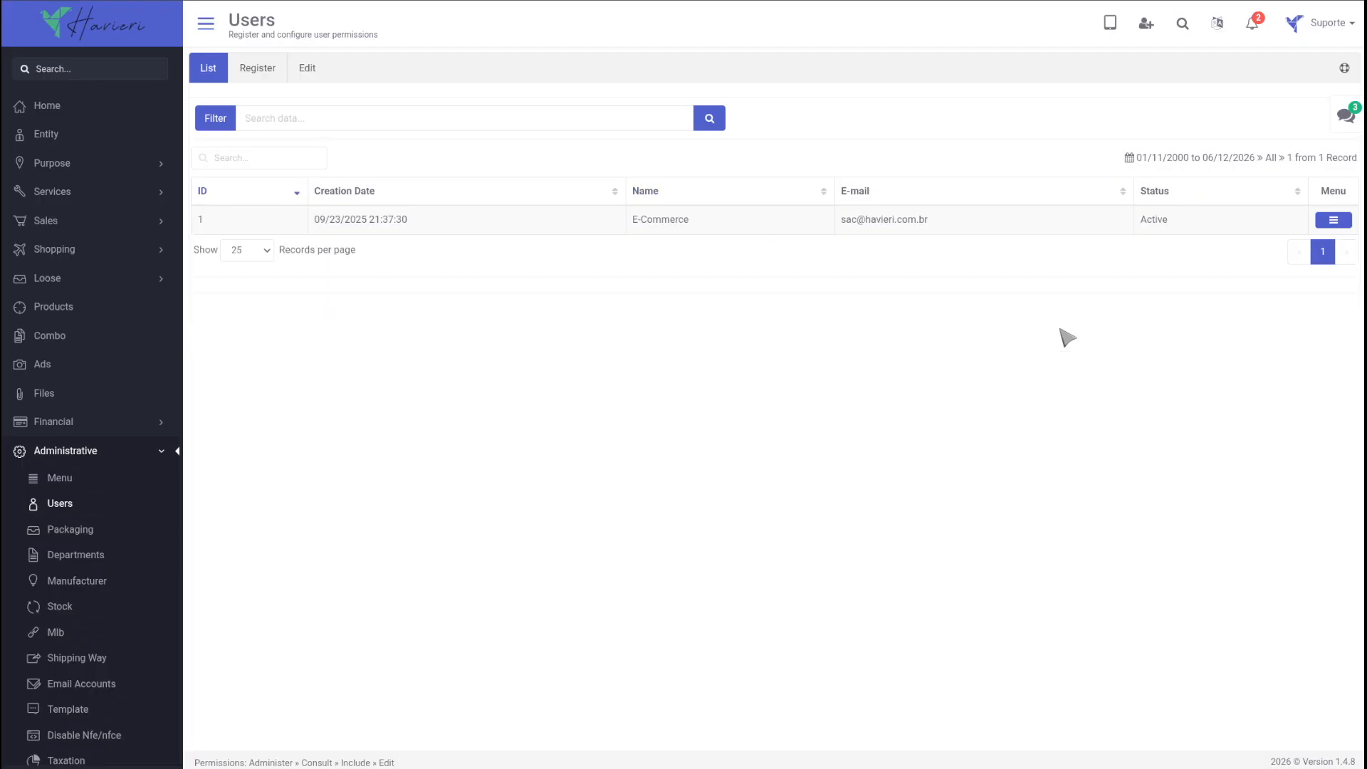
Step: Reload the users list without the filter and look over the blank user registration form
{"action": "left_click", "coordinate": [78, 504]}
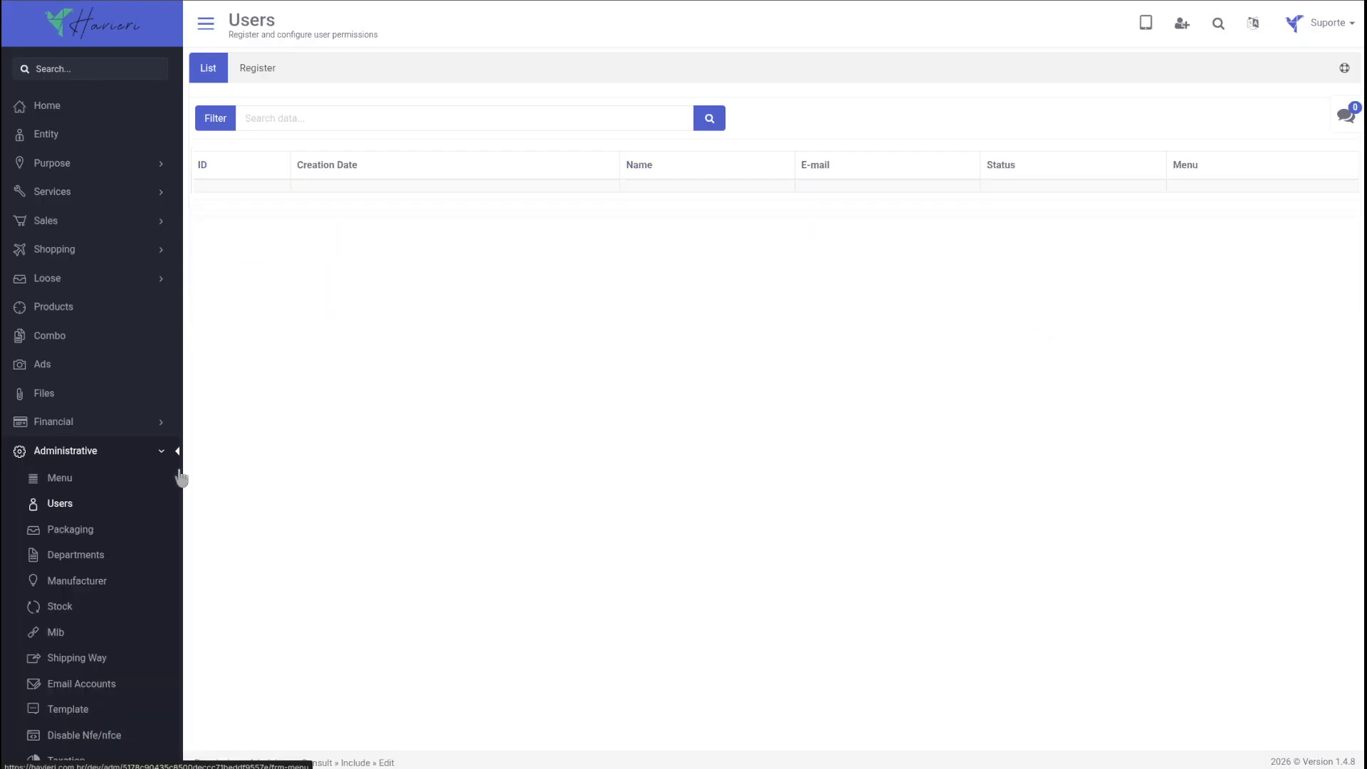
{"action": "left_click", "coordinate": [262, 69]}
{"action": "scroll", "coordinate": [794, 568], "scroll_direction": "down", "scroll_amount": 3}
{"action": "scroll", "coordinate": [794, 568], "scroll_direction": "up", "scroll_amount": 3}
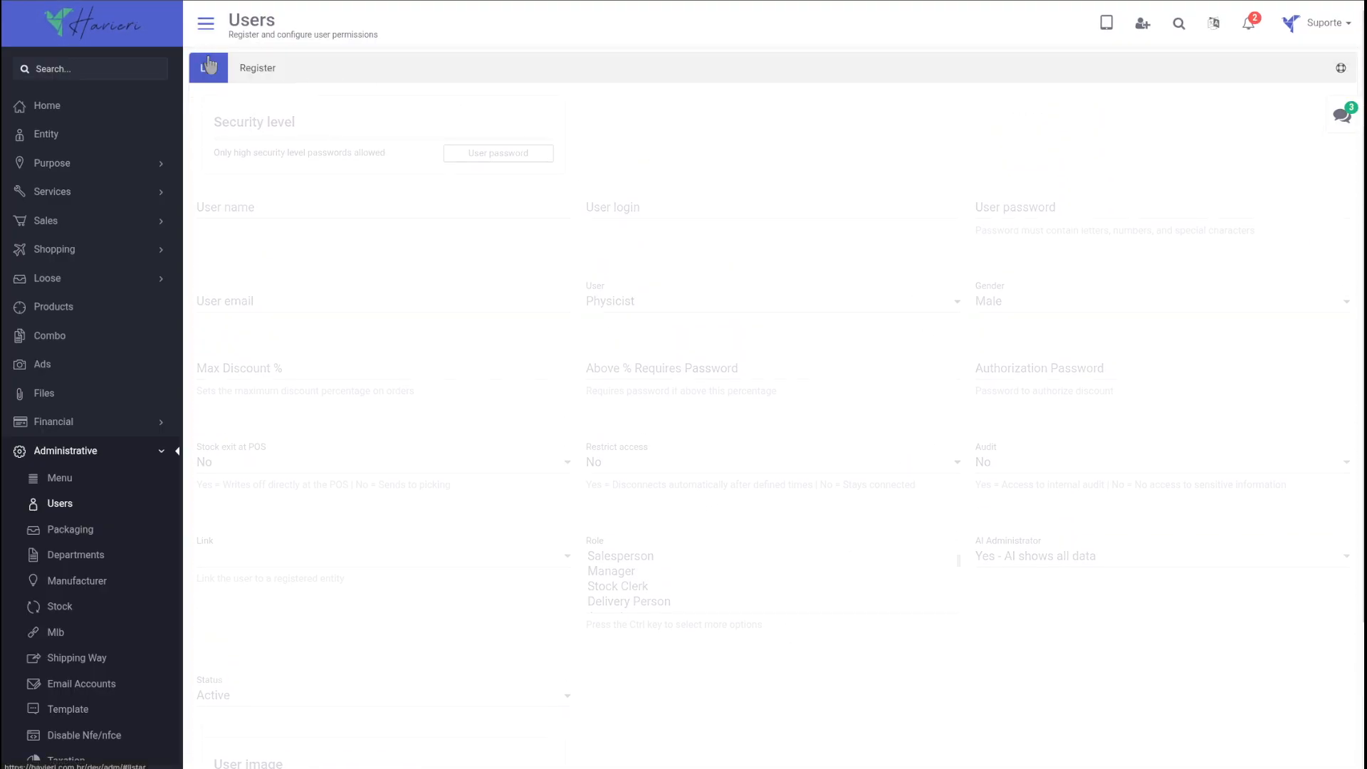
{"action": "left_click", "coordinate": [208, 65]}
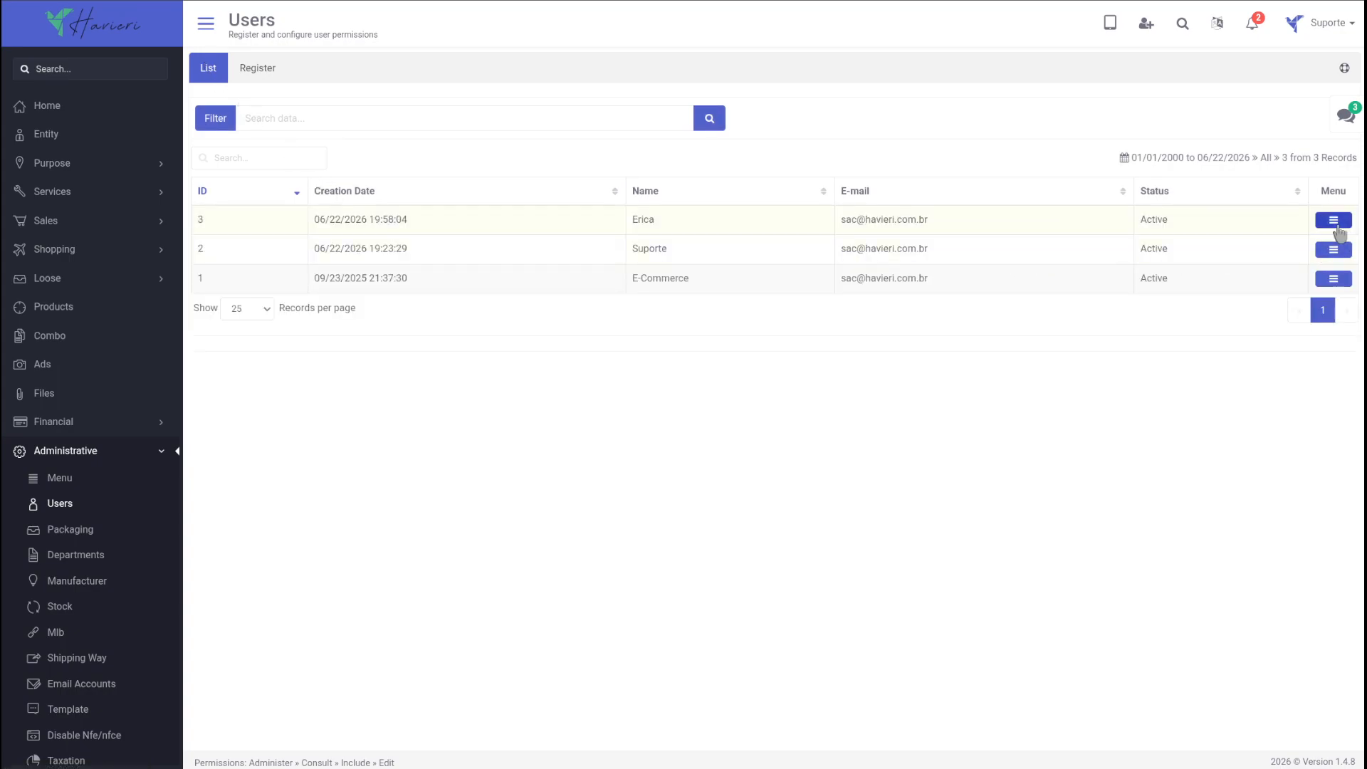
Step: Open the user with ID 3 for editing and replace the ending of the user password
{"action": "left_click", "coordinate": [1336, 222]}
{"action": "left_click", "coordinate": [951, 175]}
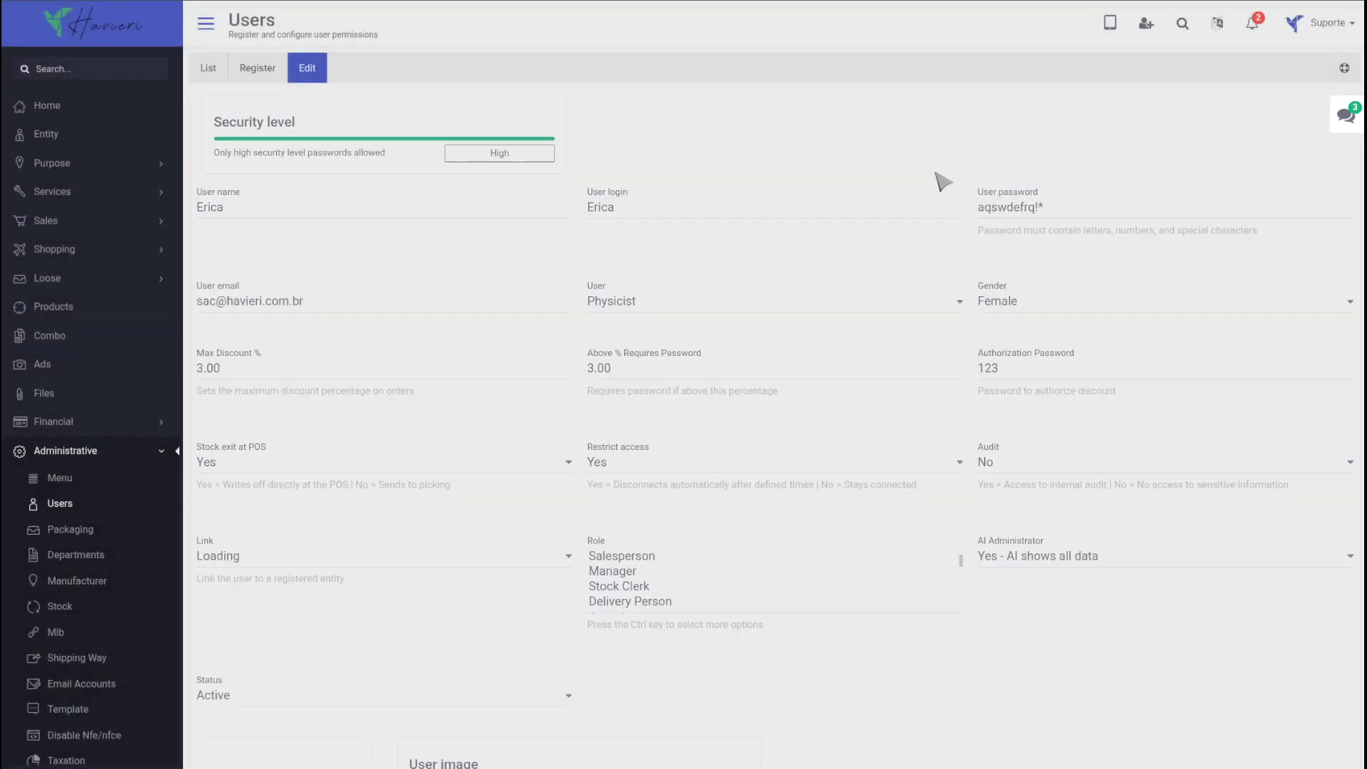
{"action": "left_click", "coordinate": [1058, 209]}
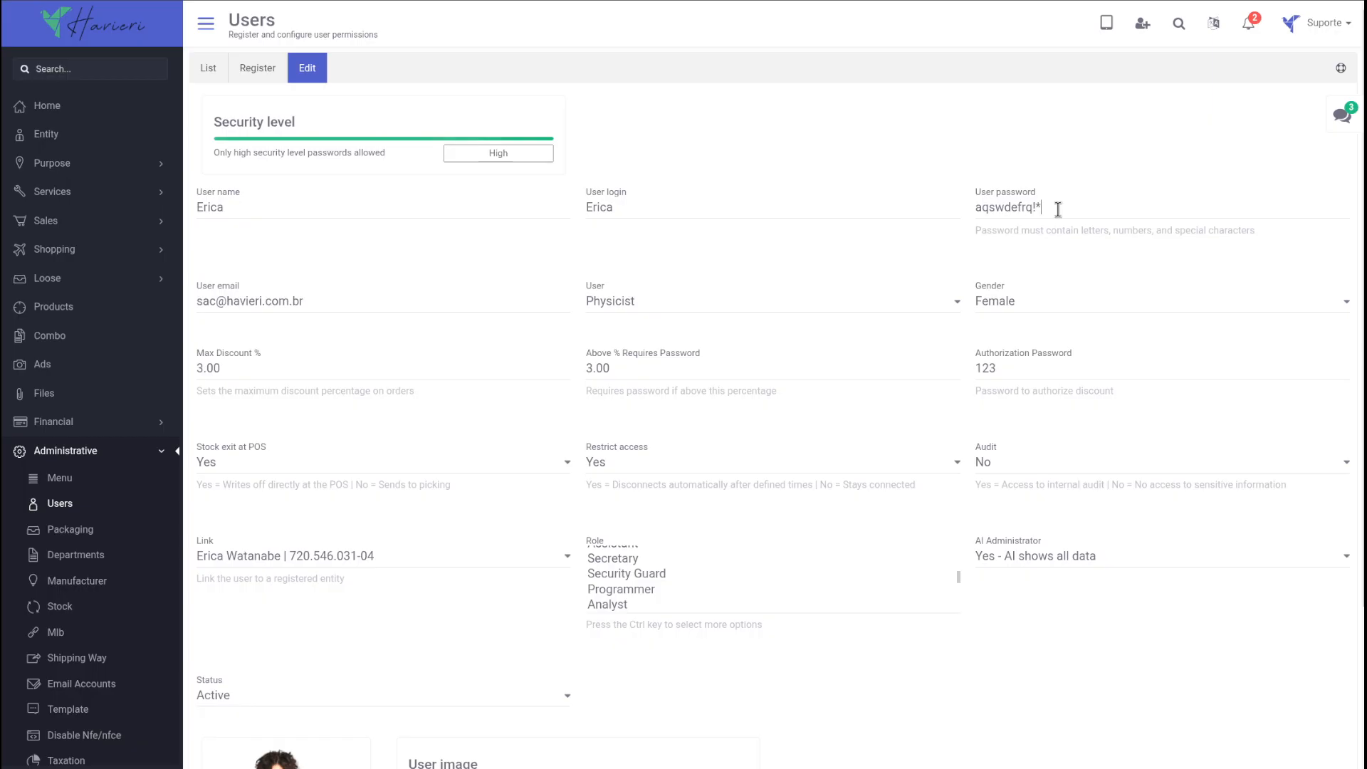
{"action": "key", "text": "BackSpace"}
{"action": "key", "text": "BackSpace"}
{"action": "key", "text": "BackSpace"}
{"action": "left_click_drag", "start_coordinate": [309, 130], "coordinate": [169, 116]}
{"action": "left_click", "coordinate": [978, 205]}
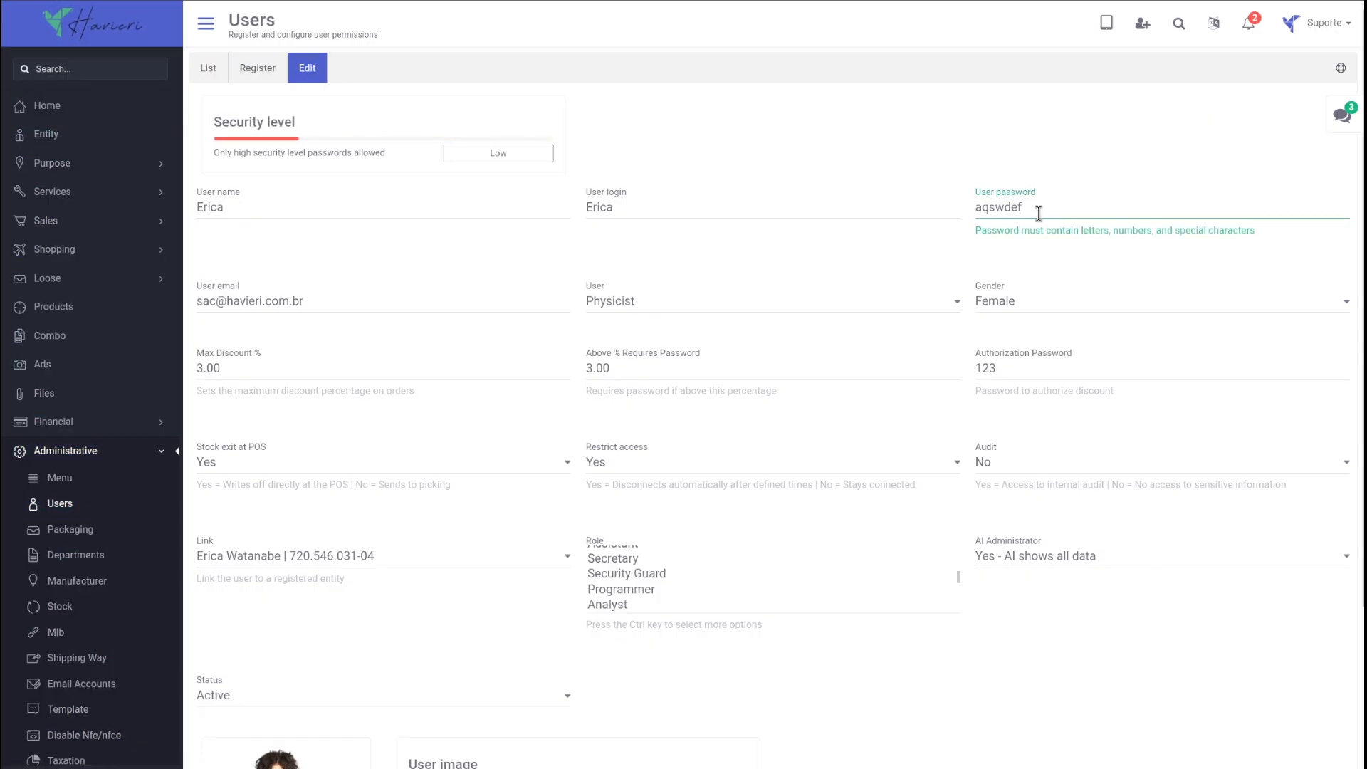
{"action": "type", "text": "w!@"}
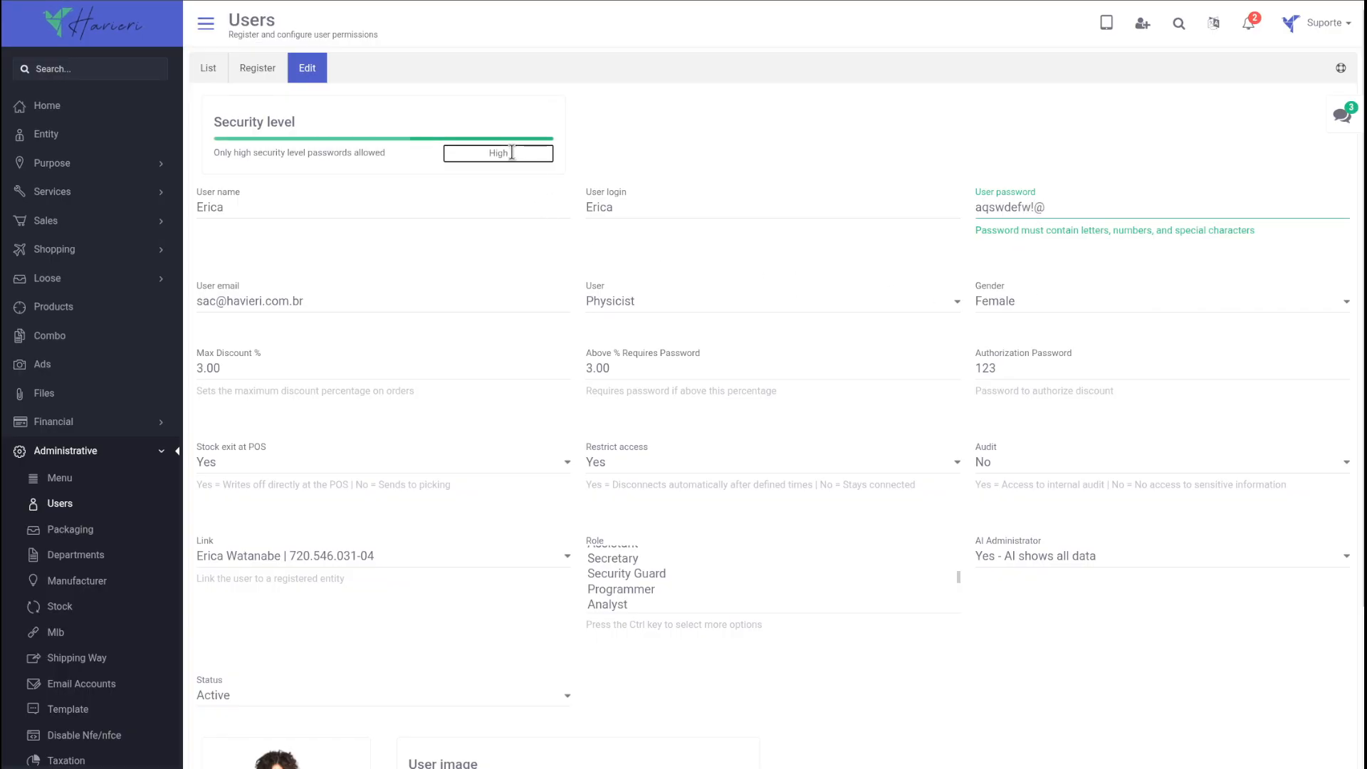
Step: Check the user's login and email fields, and select Physicist as user type and Female as gender
{"action": "left_click", "coordinate": [634, 212]}
{"action": "left_click", "coordinate": [261, 302]}
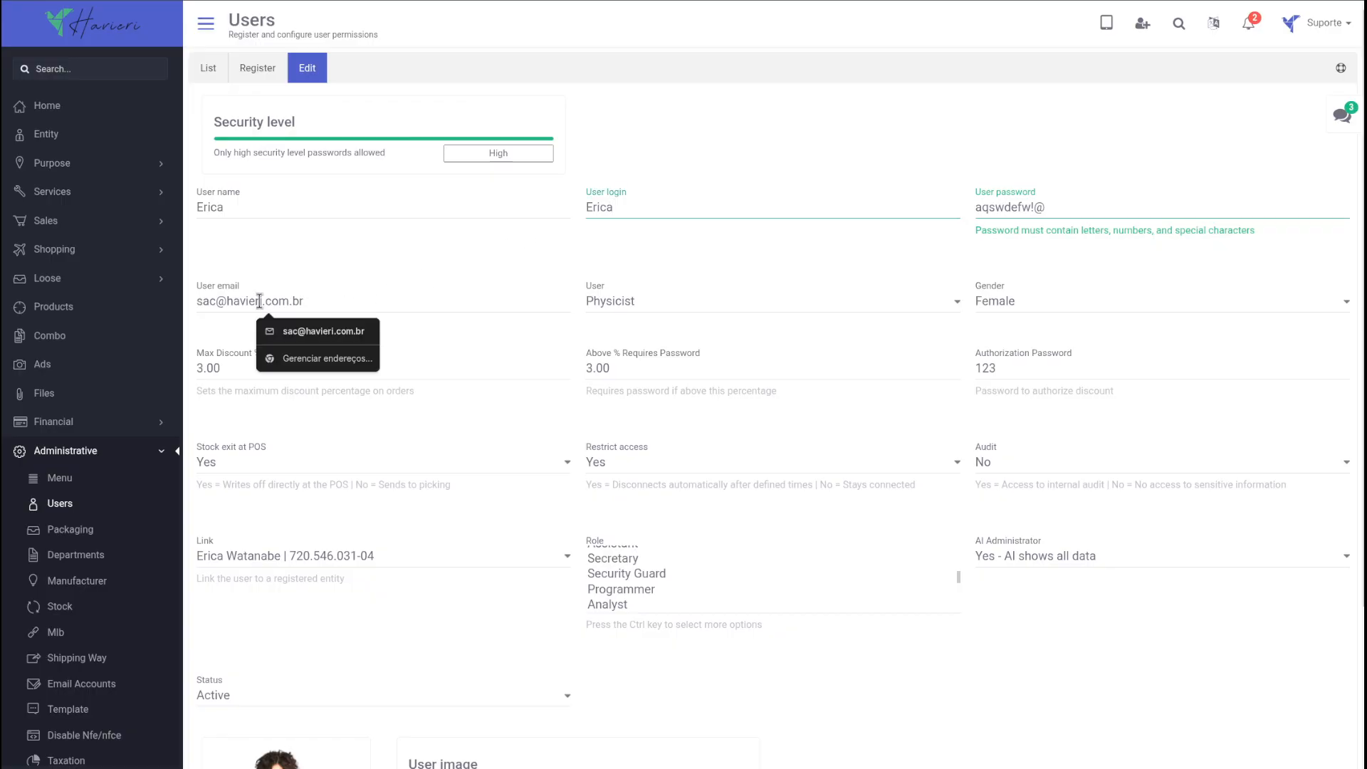
{"action": "left_click", "coordinate": [536, 278]}
{"action": "left_click", "coordinate": [627, 301]}
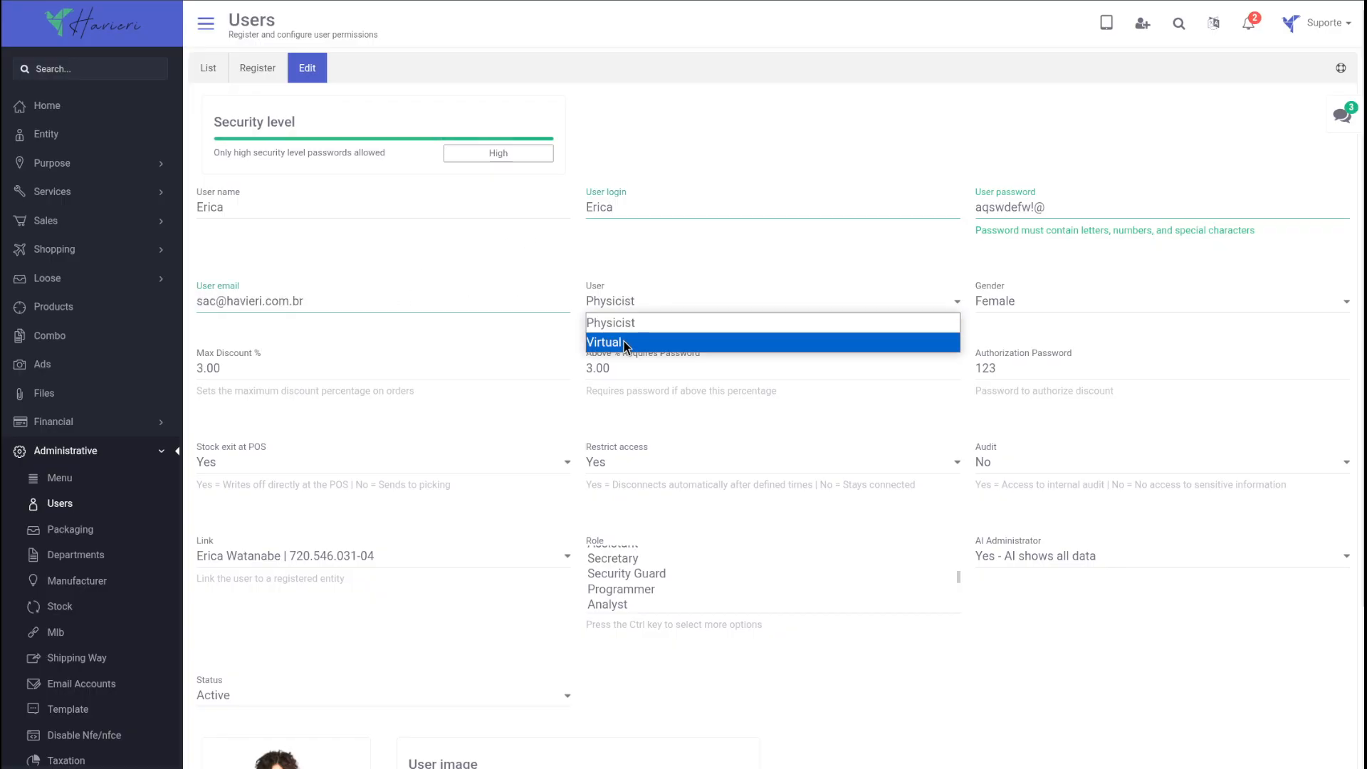
{"action": "left_click", "coordinate": [631, 324]}
{"action": "left_click", "coordinate": [1054, 301]}
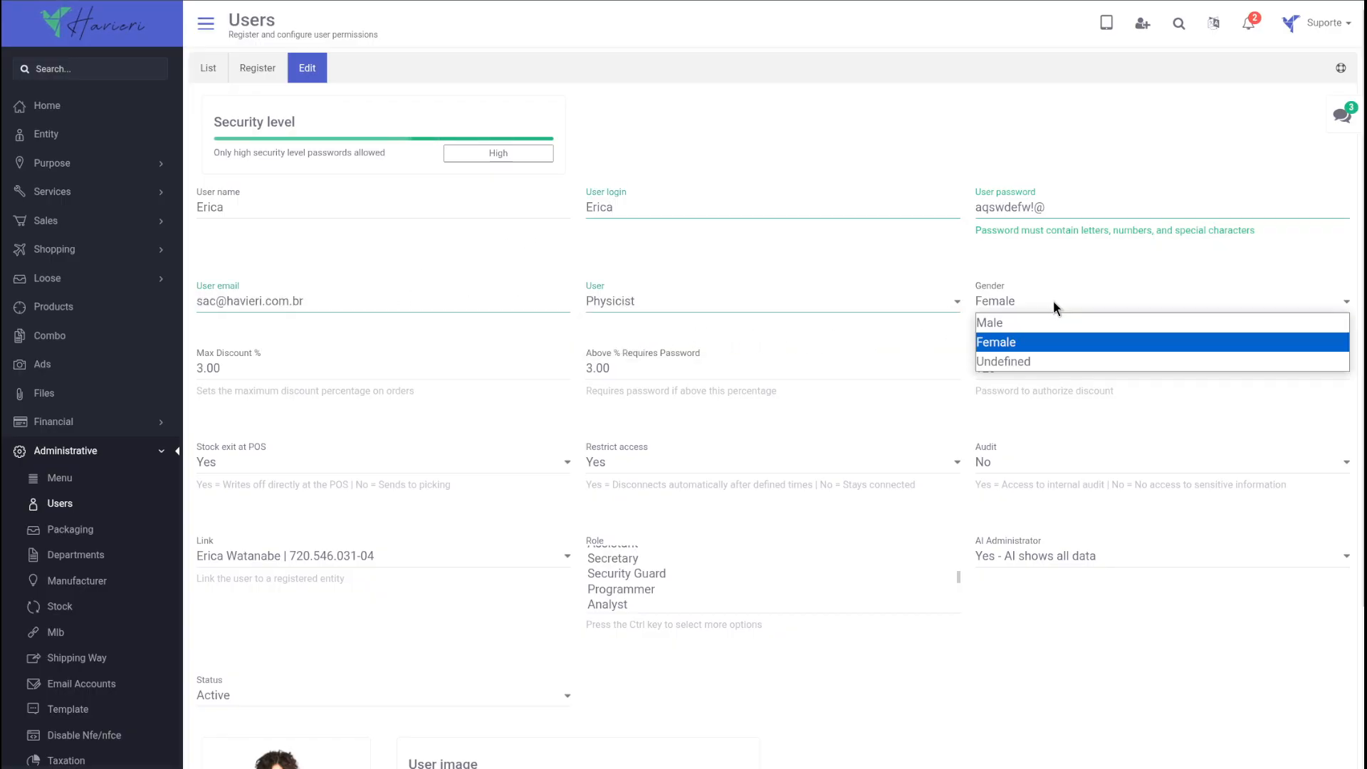
{"action": "left_click", "coordinate": [1044, 342]}
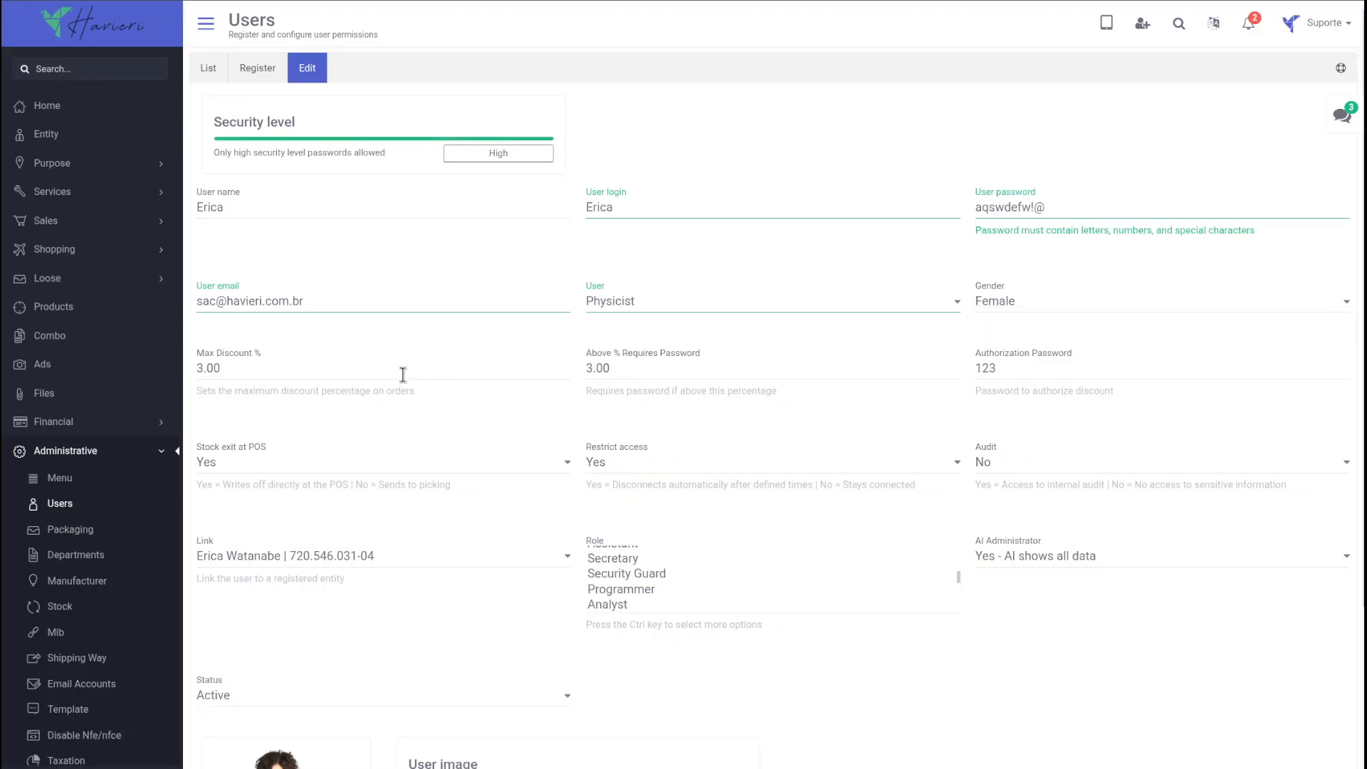
Step: Set the user's maximum discount to 5.00 % and enter a new authorization password
{"action": "left_click_drag", "start_coordinate": [327, 376], "coordinate": [112, 375]}
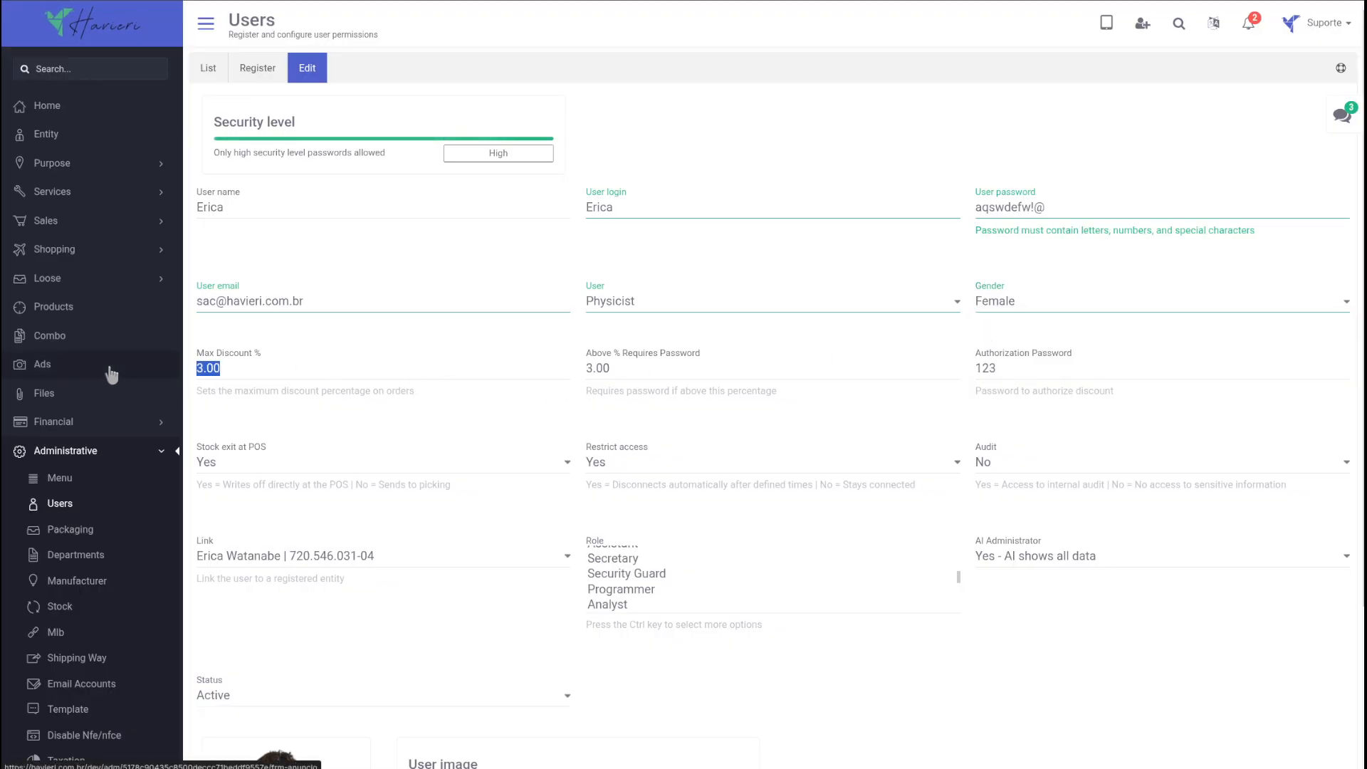
{"action": "key", "text": "BackSpace"}
{"action": "left_click", "coordinate": [728, 411]}
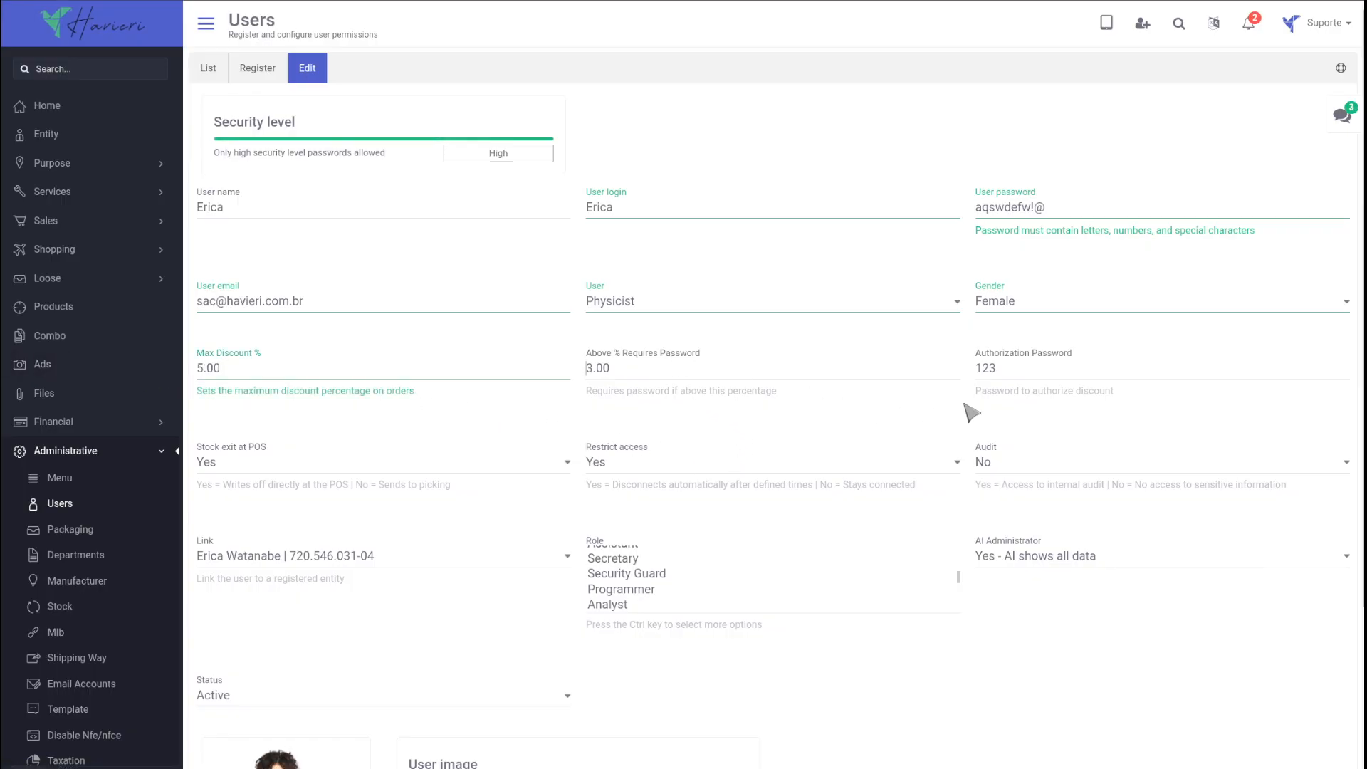
{"action": "key", "text": "Tab"}
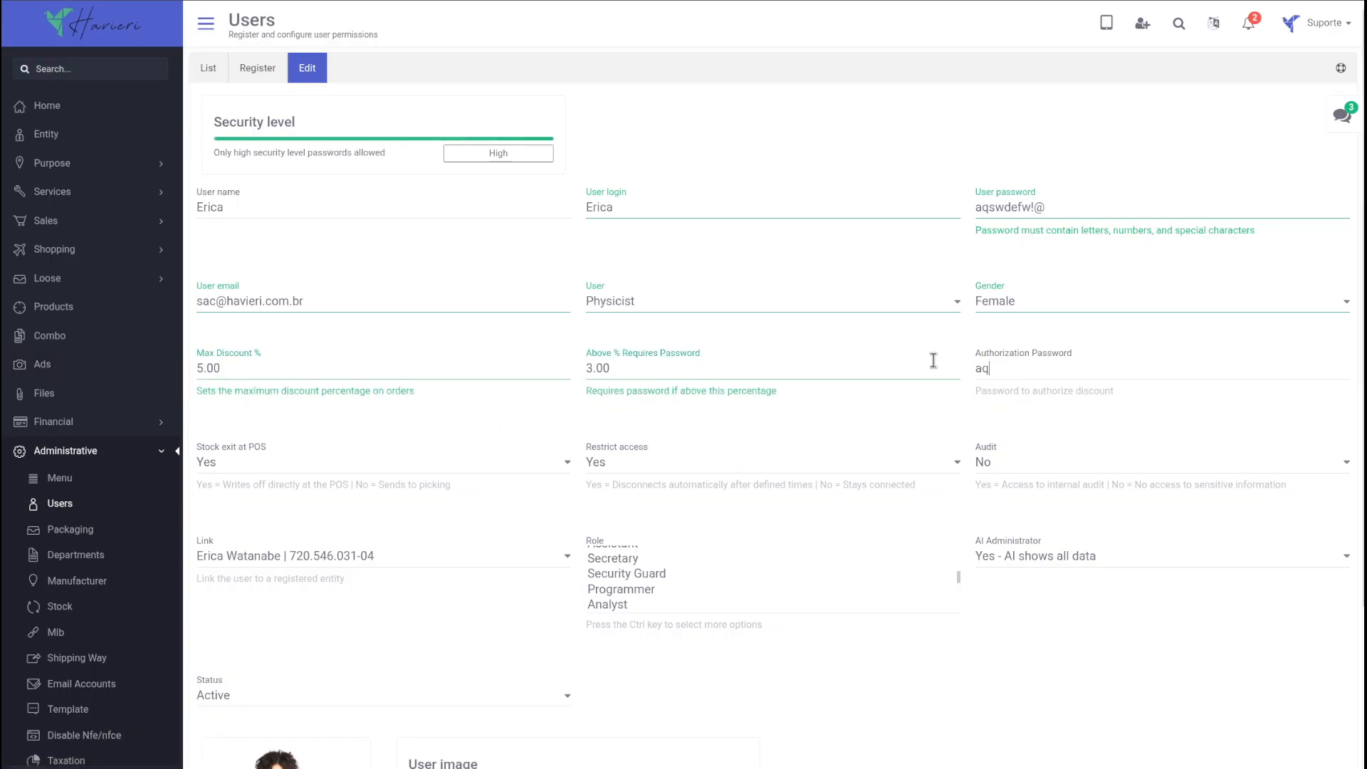
{"action": "left_click", "coordinate": [1010, 431]}
Step: Try the options for Stock exit at POS and Restrict access, leaving both set to Yes
{"action": "left_click", "coordinate": [296, 464]}
{"action": "left_click", "coordinate": [289, 500]}
{"action": "left_click", "coordinate": [273, 467]}
{"action": "left_click", "coordinate": [270, 484]}
{"action": "left_click", "coordinate": [621, 467]}
{"action": "left_click", "coordinate": [630, 499]}
{"action": "left_click", "coordinate": [642, 468]}
{"action": "left_click", "coordinate": [634, 482]}
Step: Set Audit to Yes and link the user to the first registered entity offered
{"action": "left_click", "coordinate": [1016, 463]}
{"action": "left_click", "coordinate": [1015, 485]}
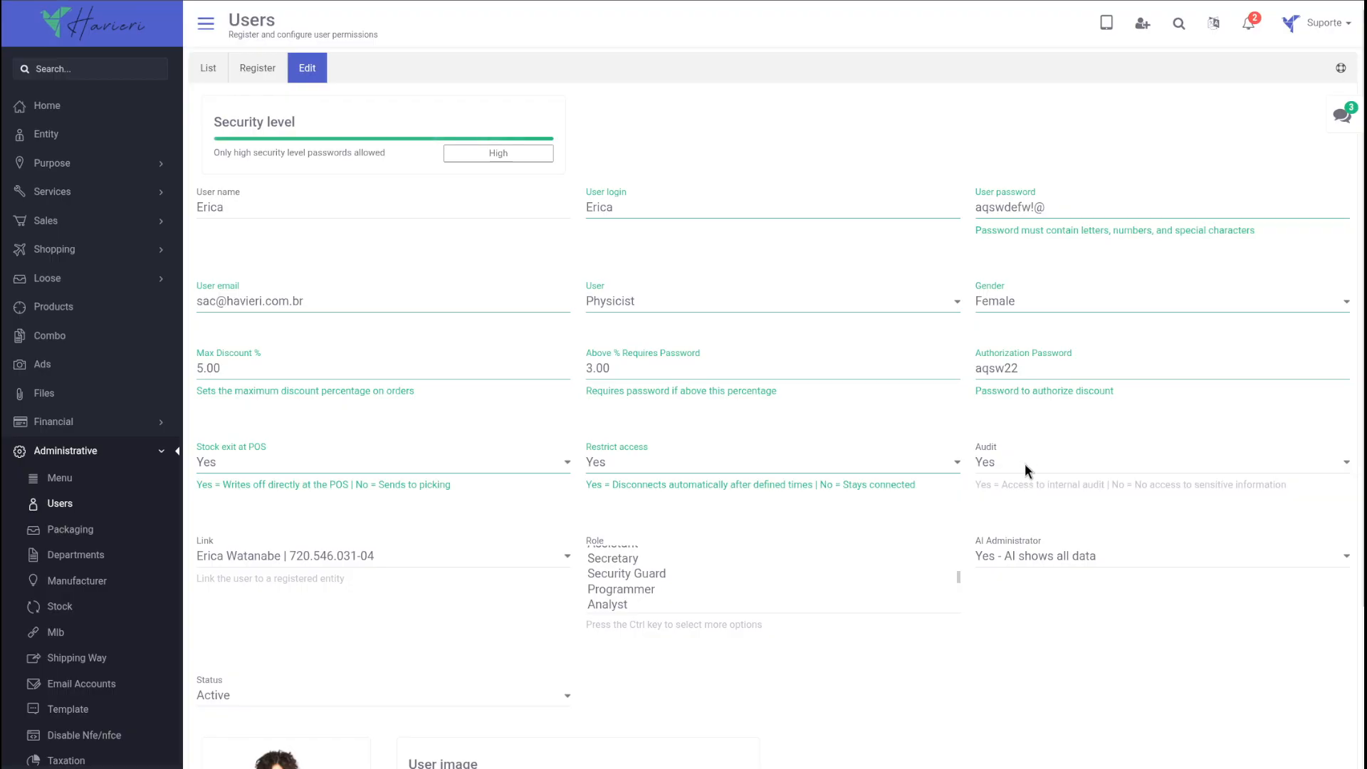
{"action": "left_click", "coordinate": [1015, 464]}
{"action": "left_click", "coordinate": [353, 574]}
{"action": "left_click", "coordinate": [361, 555]}
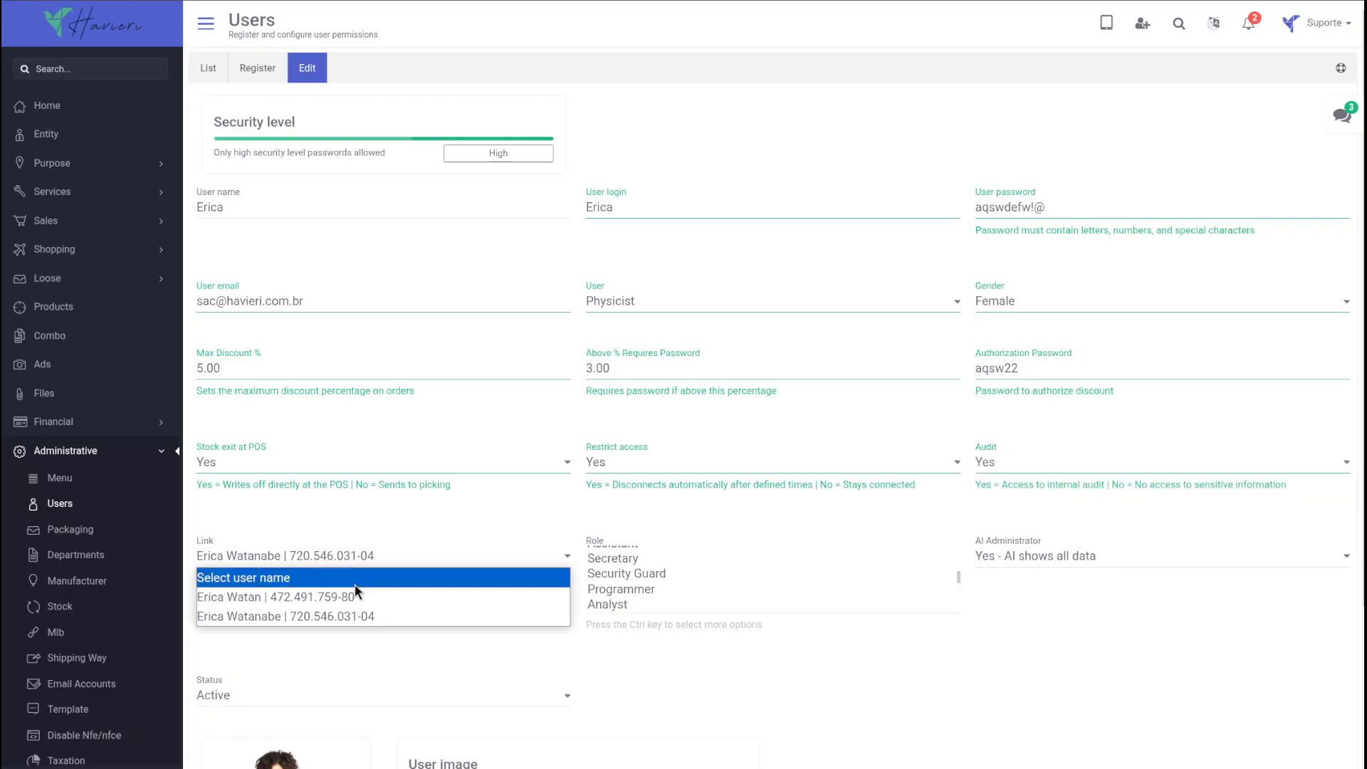
{"action": "left_click", "coordinate": [352, 597]}
Step: Select the roles Salesperson, Manager and Stock Clerk for the user
{"action": "scroll", "coordinate": [693, 580], "scroll_direction": "up", "scroll_amount": 5}
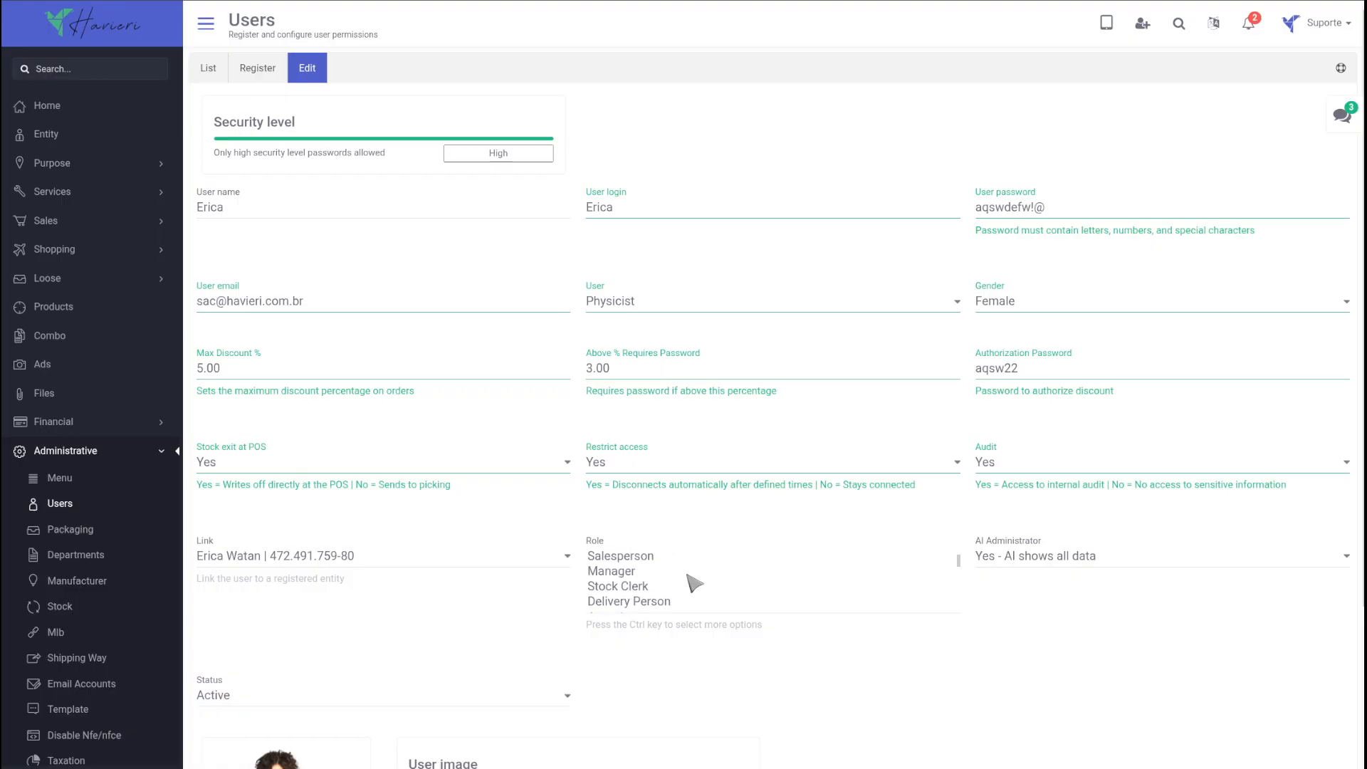
{"action": "left_click", "coordinate": [642, 559]}
{"action": "left_click", "coordinate": [641, 570], "text": "ctrl"}
{"action": "left_click", "coordinate": [641, 588], "text": "ctrl"}
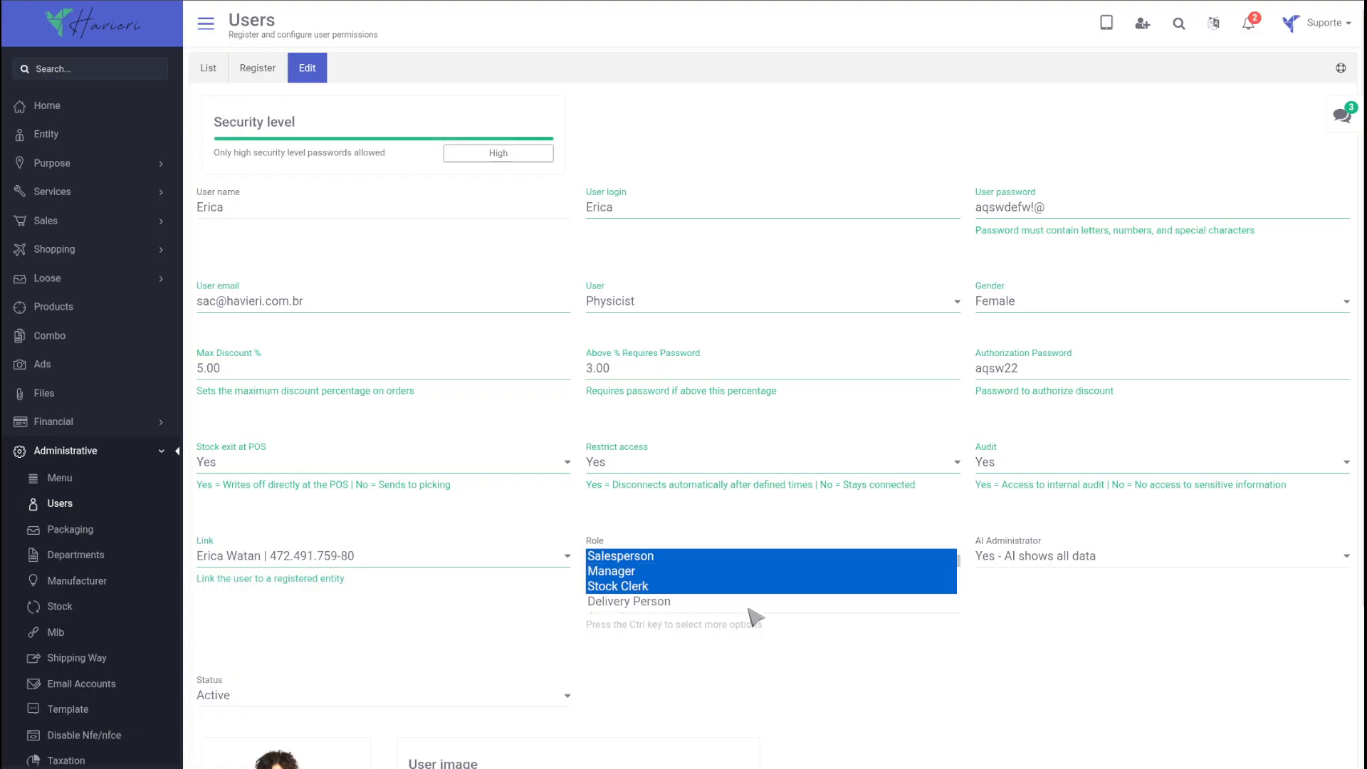
Step: Try the Limited and No options for AI Administrator, then return it to "Yes - AI shows all data"
{"action": "left_click", "coordinate": [1087, 557]}
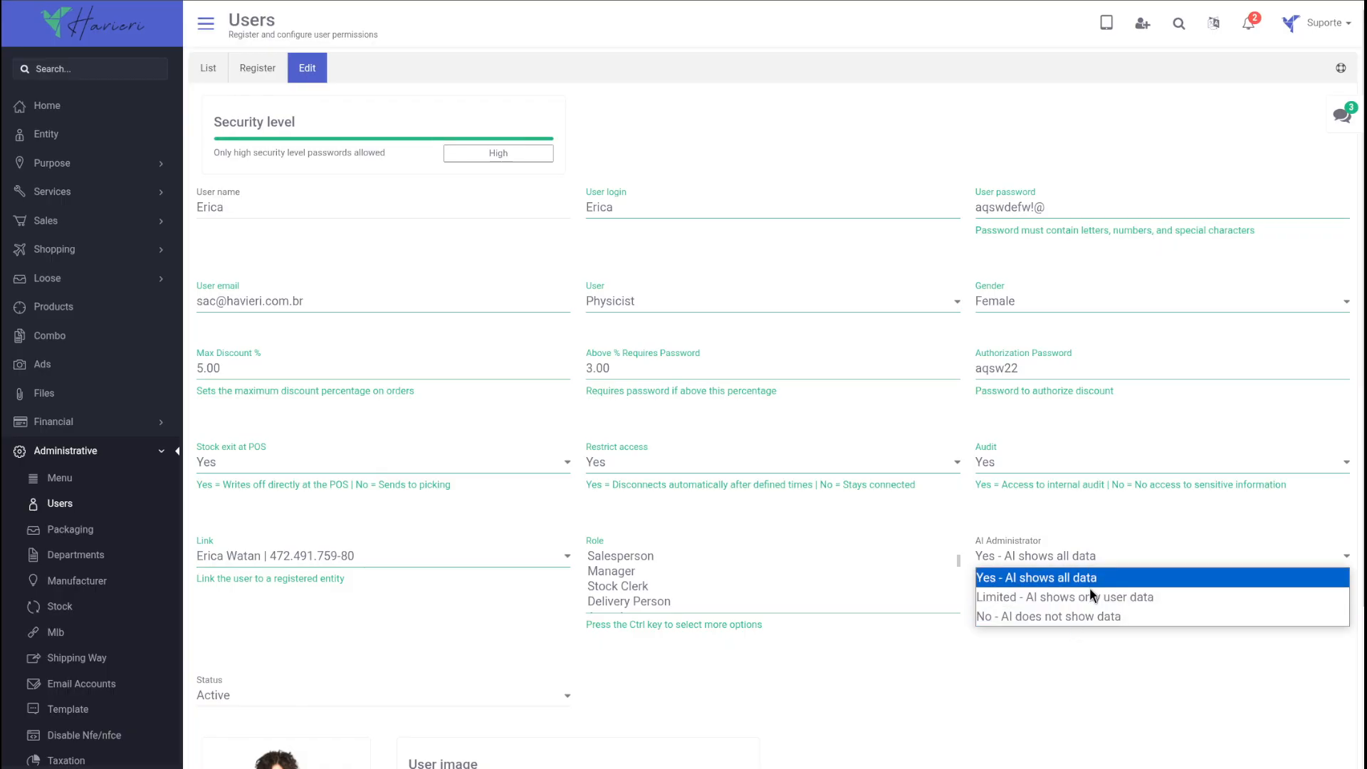
{"action": "left_click", "coordinate": [1089, 587]}
{"action": "left_click", "coordinate": [1066, 555]}
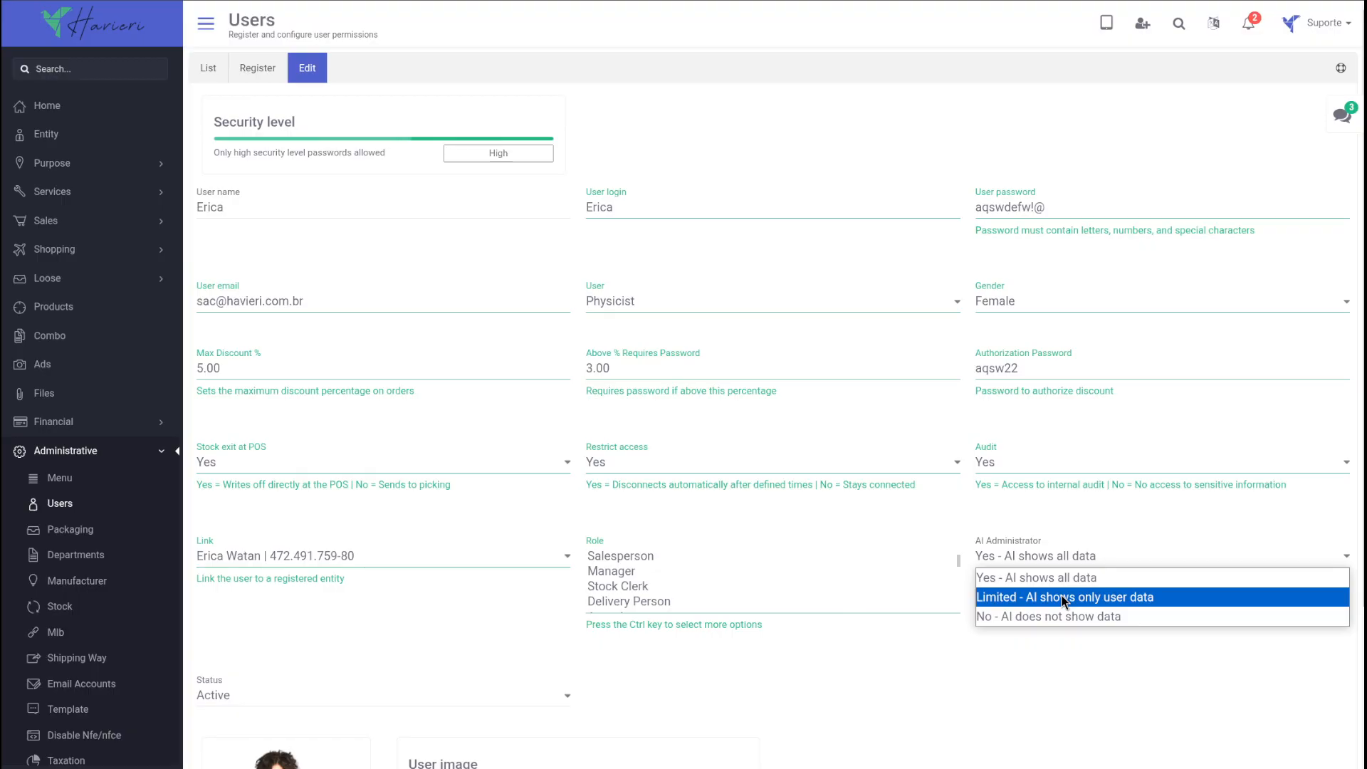
{"action": "left_click", "coordinate": [1065, 598]}
{"action": "left_click", "coordinate": [1076, 558]}
{"action": "left_click", "coordinate": [1065, 617]}
{"action": "left_click", "coordinate": [1055, 559]}
{"action": "left_click", "coordinate": [1054, 579]}
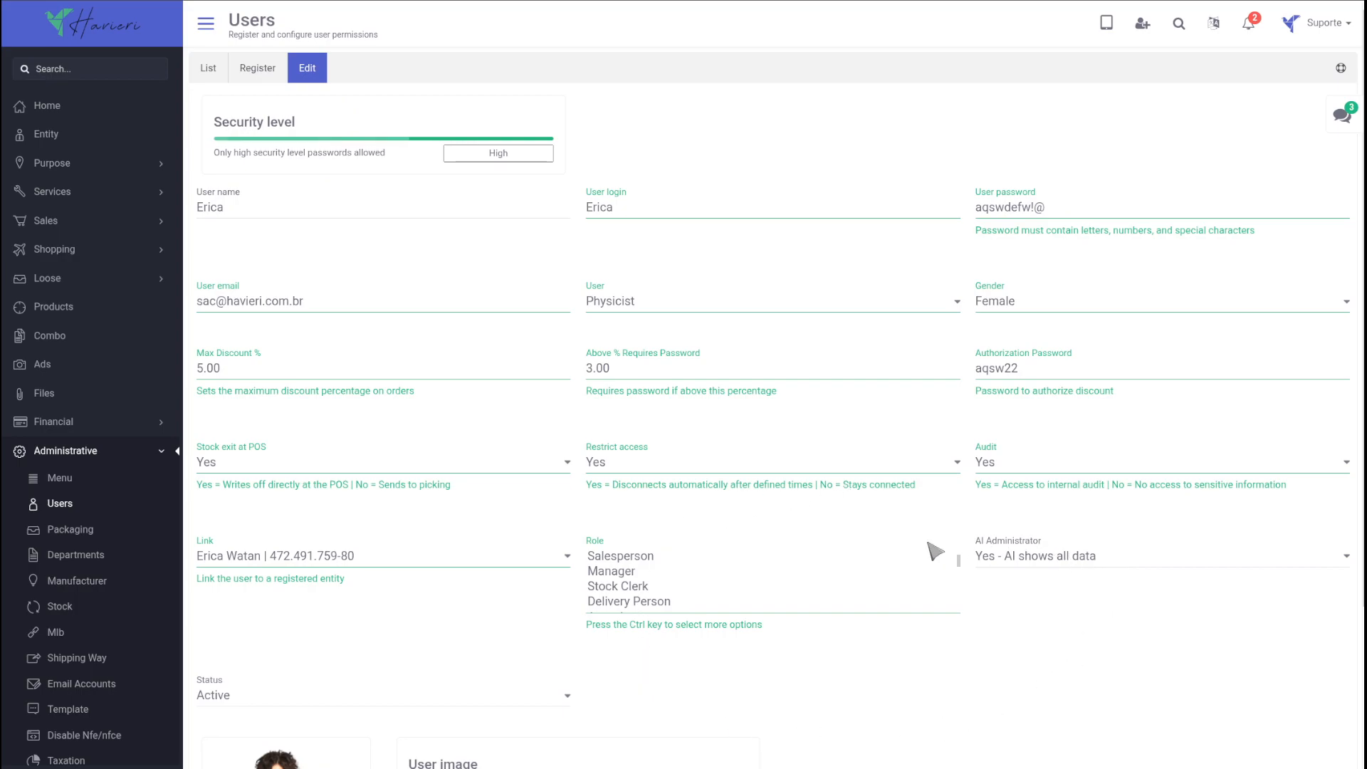
Step: Check the available user statuses, keep Active, and save the edited user record
{"action": "scroll", "coordinate": [761, 625], "scroll_direction": "down", "scroll_amount": 2}
{"action": "left_click", "coordinate": [406, 550]}
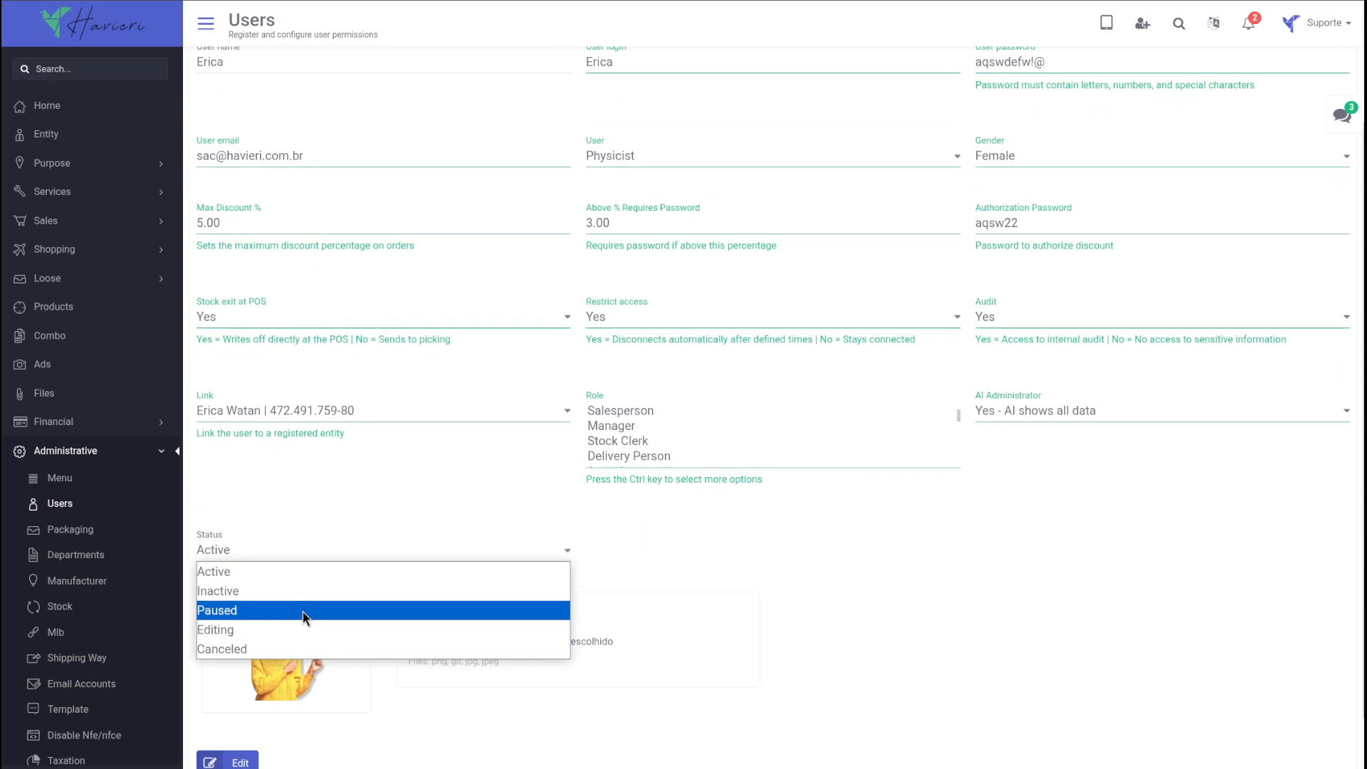
{"action": "left_click", "coordinate": [236, 763]}
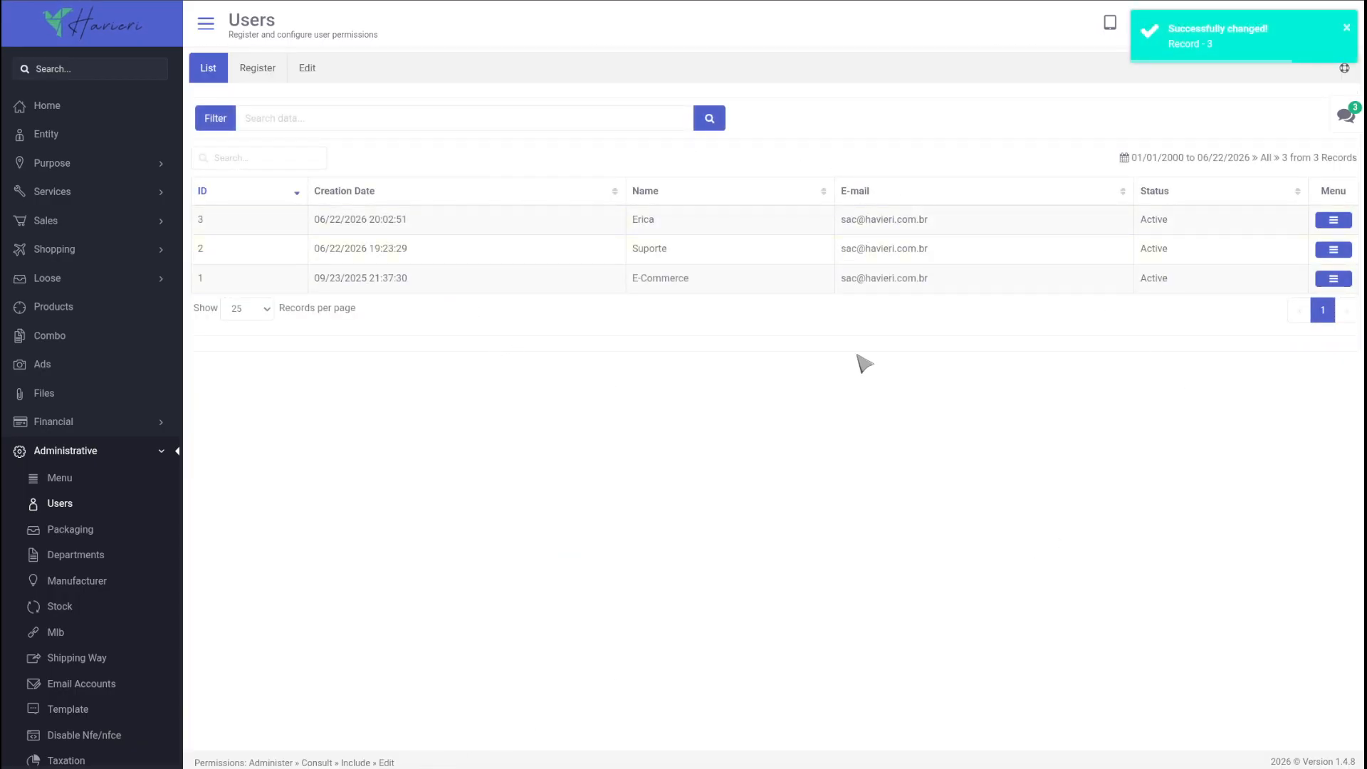
Step: Open the record options of the user with ID 3 and view the user details and menu permissions
{"action": "left_click", "coordinate": [1334, 220]}
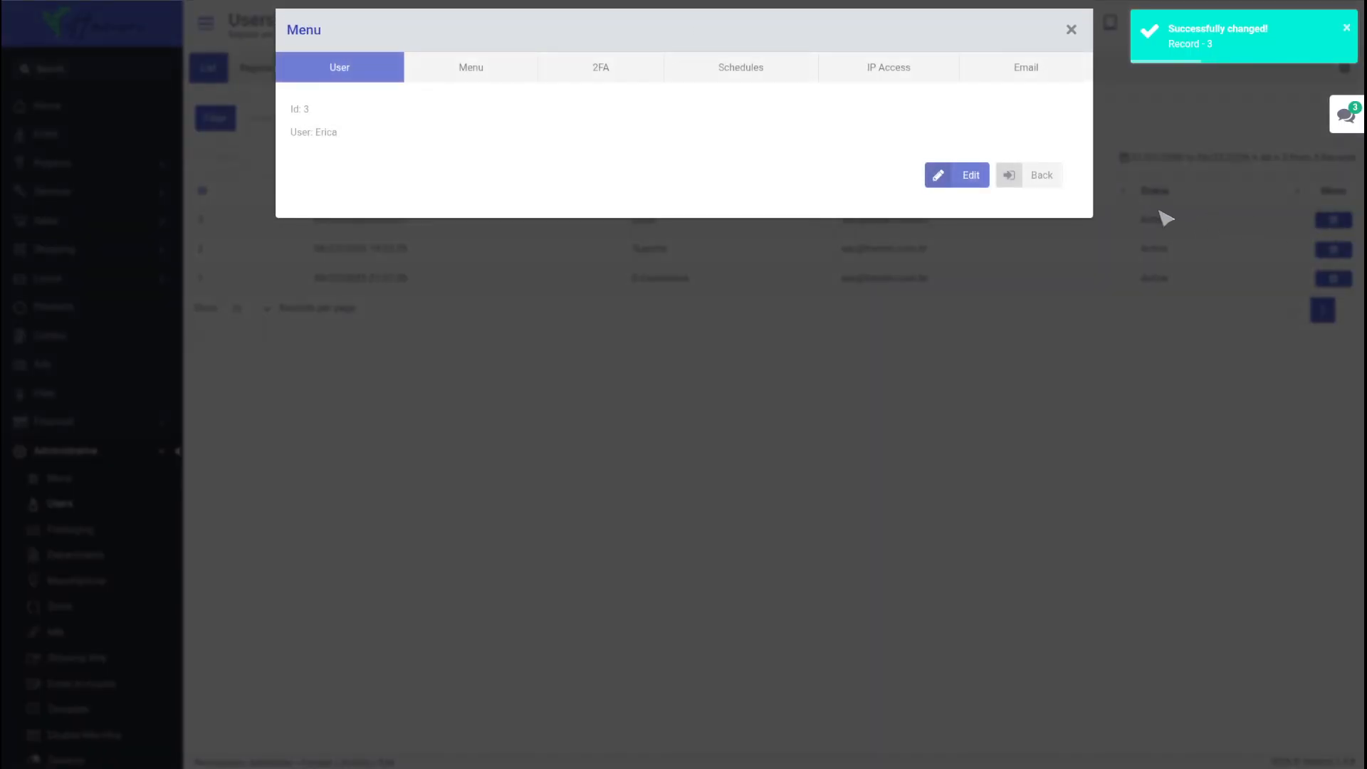
{"action": "left_click", "coordinate": [340, 67]}
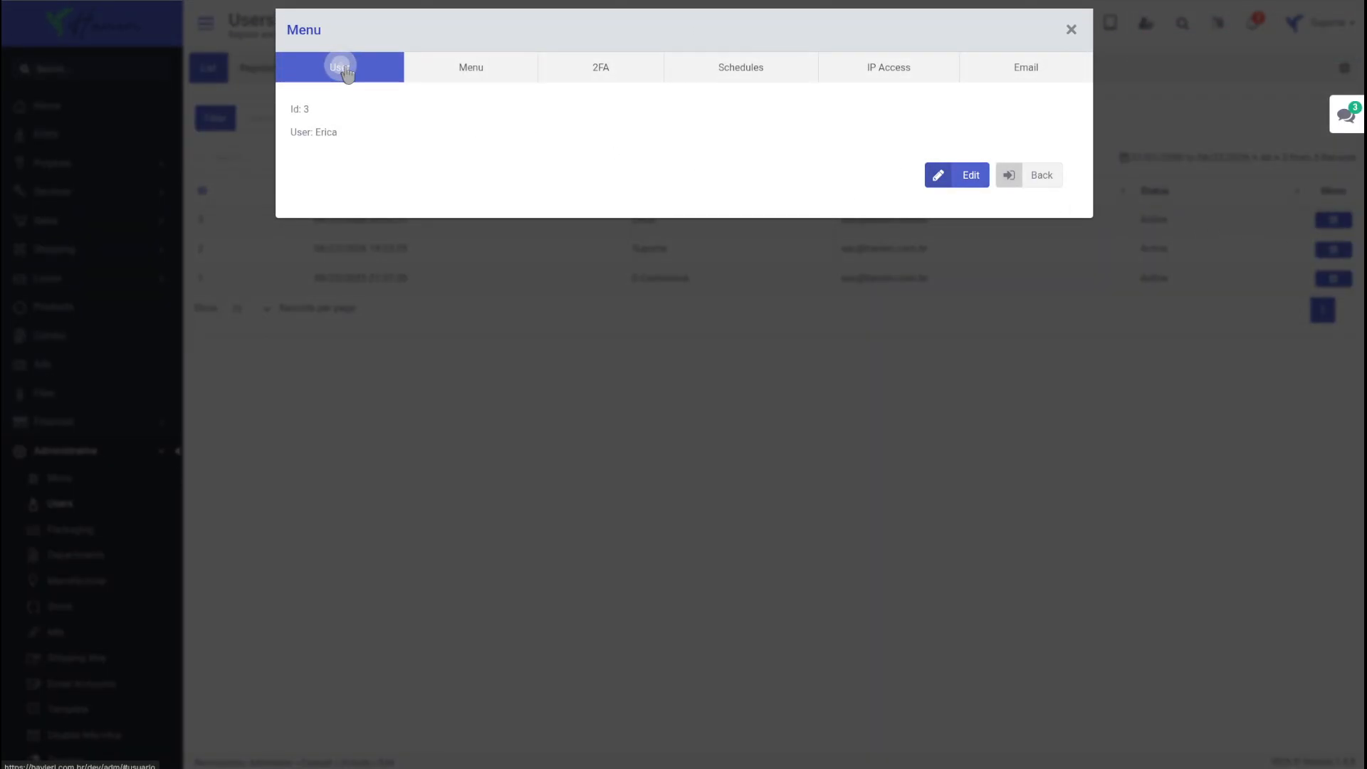
{"action": "left_click_drag", "start_coordinate": [342, 131], "coordinate": [327, 133]}
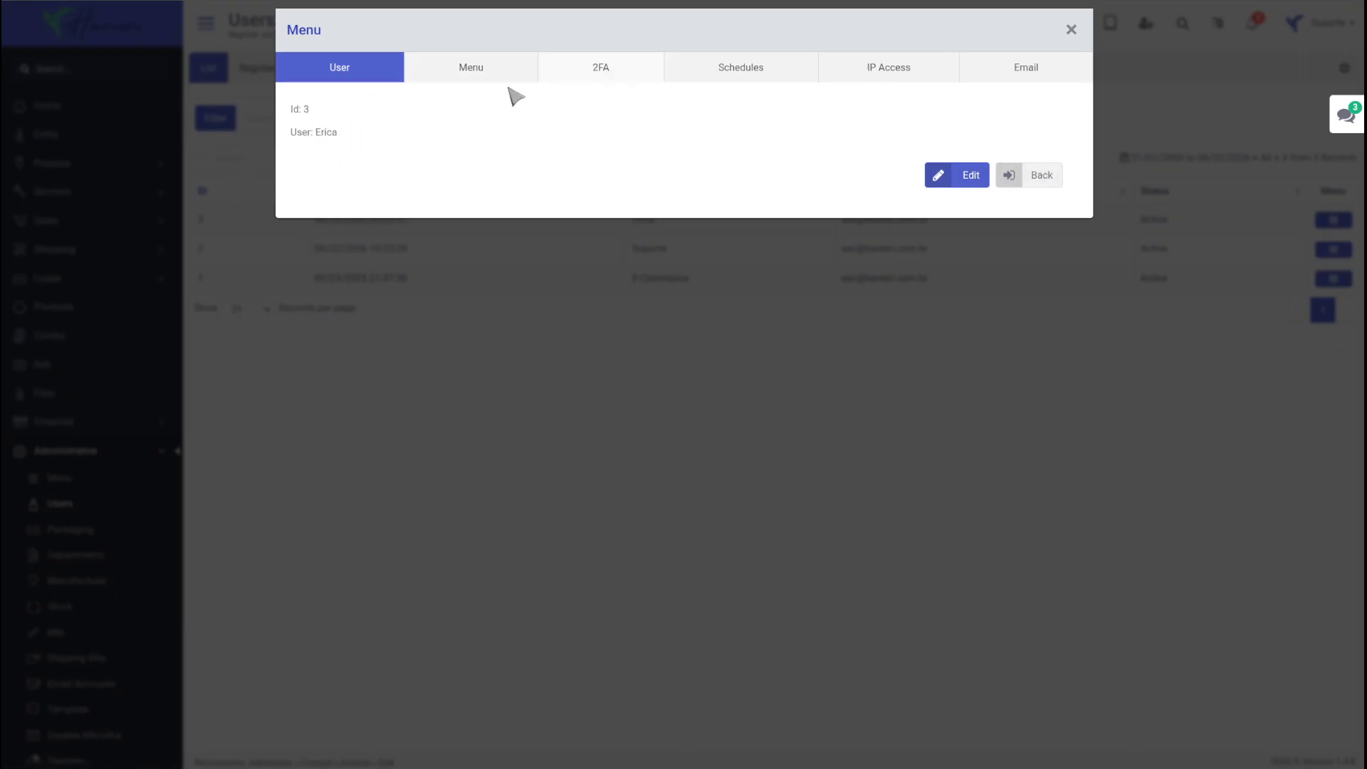
{"action": "left_click", "coordinate": [482, 70]}
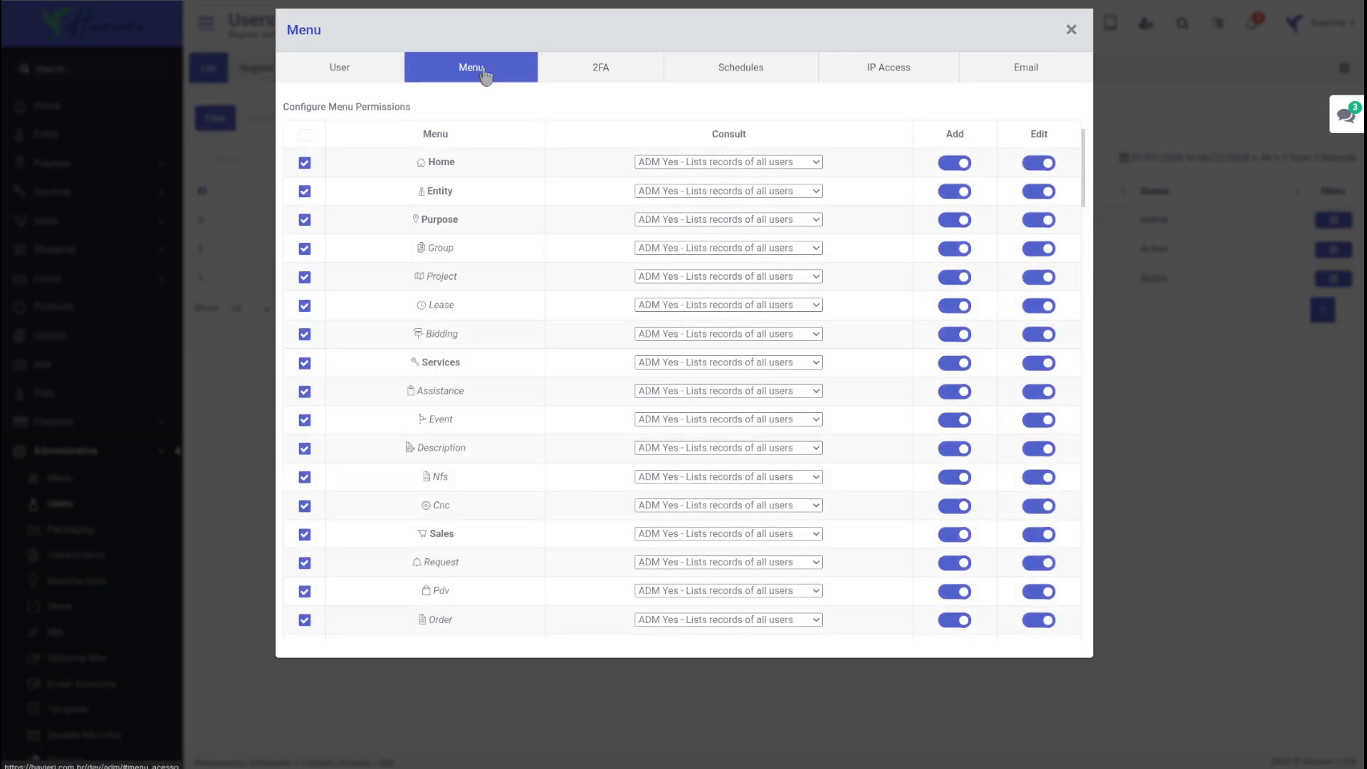
{"action": "left_click", "coordinate": [340, 77]}
{"action": "left_click_drag", "start_coordinate": [348, 140], "coordinate": [284, 134]}
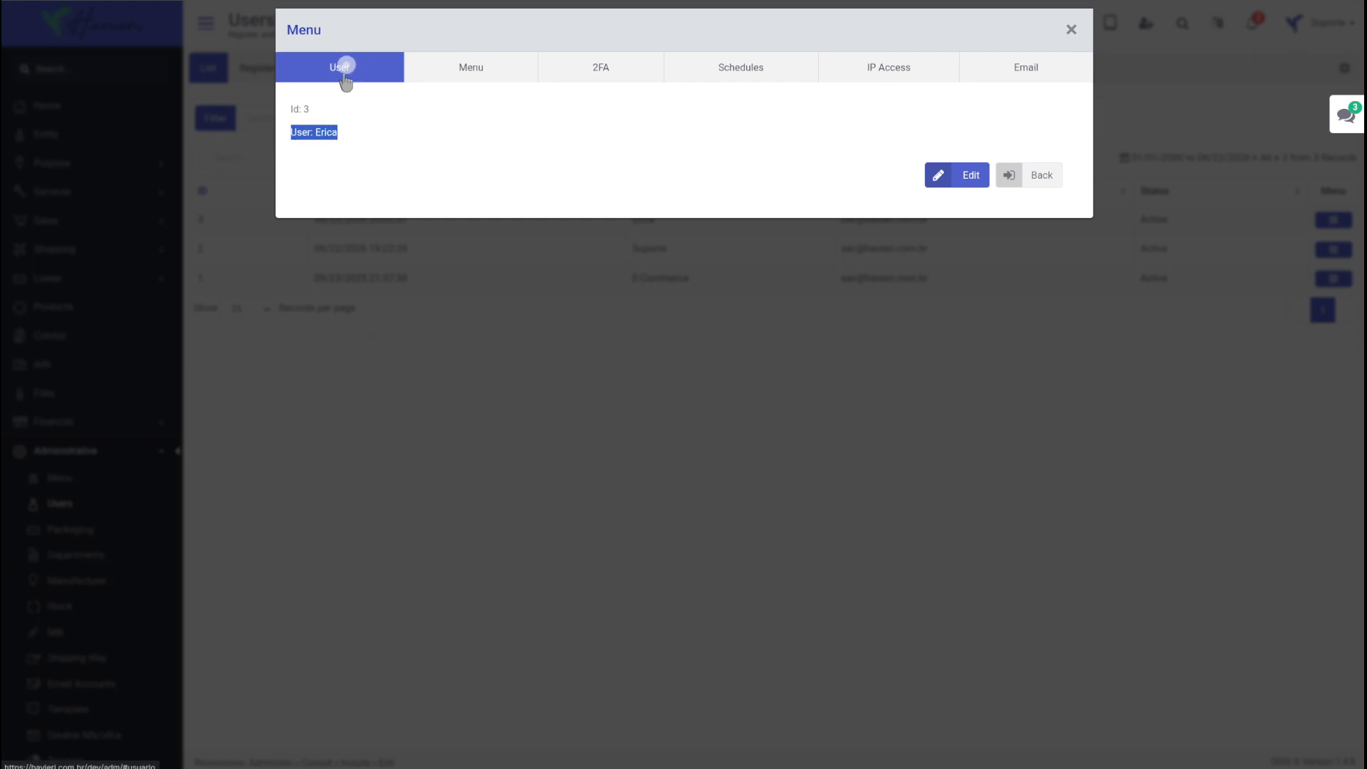
{"action": "left_click", "coordinate": [372, 145]}
Step: View the edit form of the user with ID 3 and the registration form, and return to the user list
{"action": "left_click", "coordinate": [937, 186]}
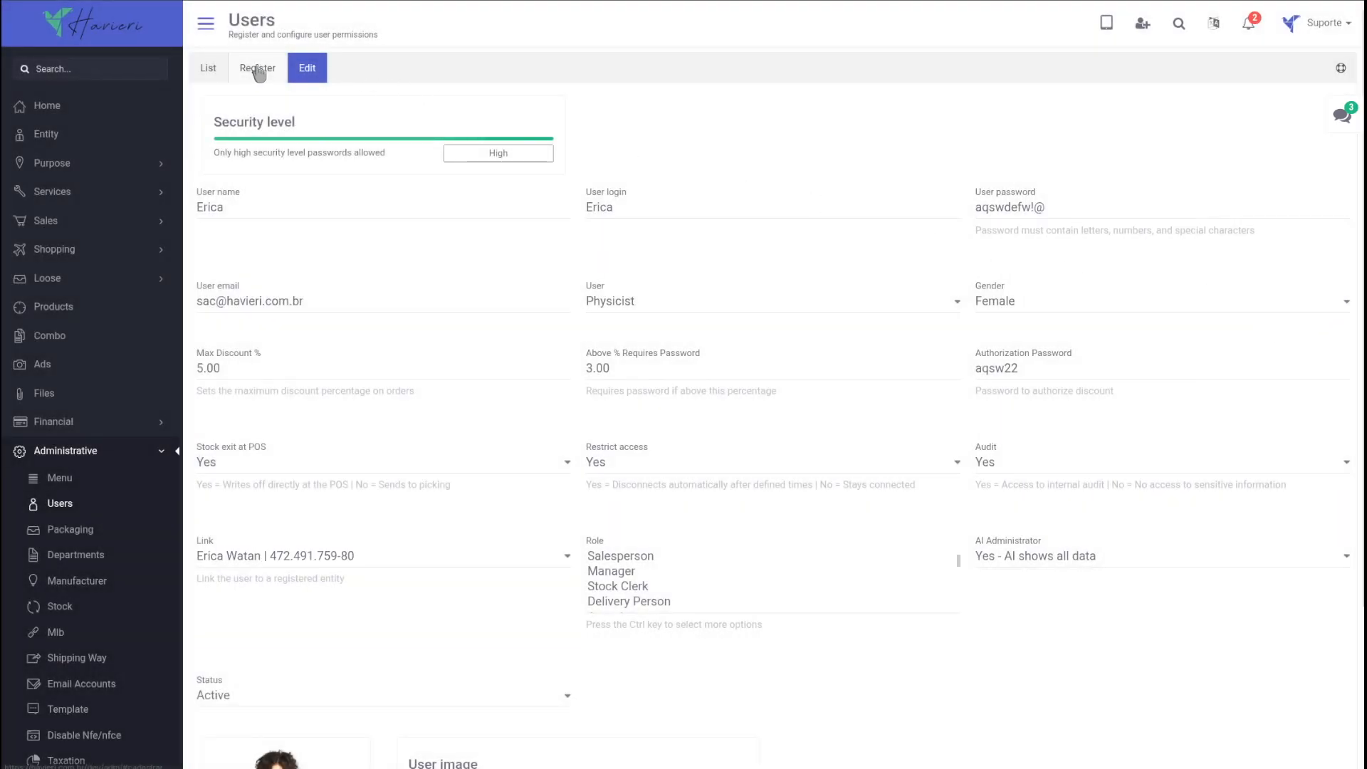
{"action": "left_click", "coordinate": [259, 69]}
{"action": "left_click", "coordinate": [211, 68]}
Step: In the menu permissions of the user with ID 2, limit Pdv to this user's records and turn off its Add and Edit permissions
{"action": "left_click", "coordinate": [1335, 249]}
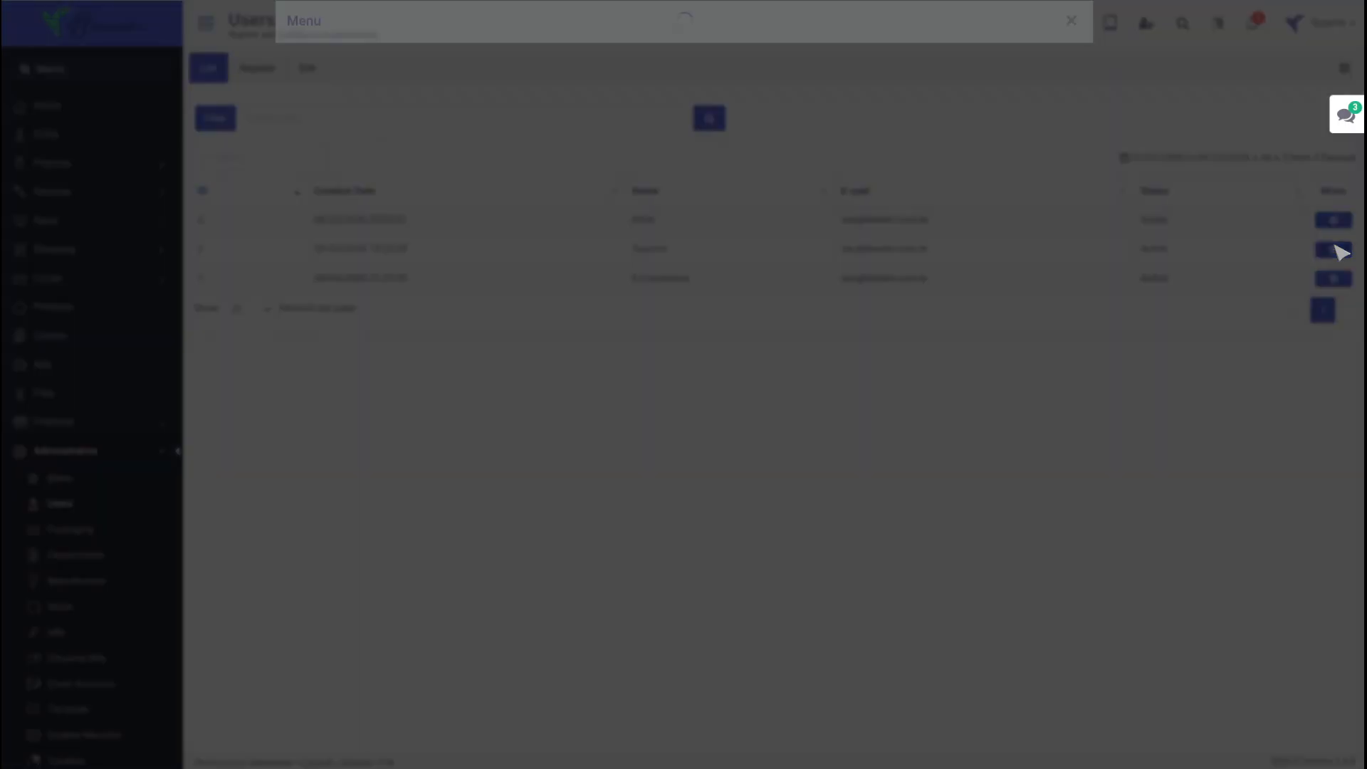
{"action": "left_click", "coordinate": [473, 70]}
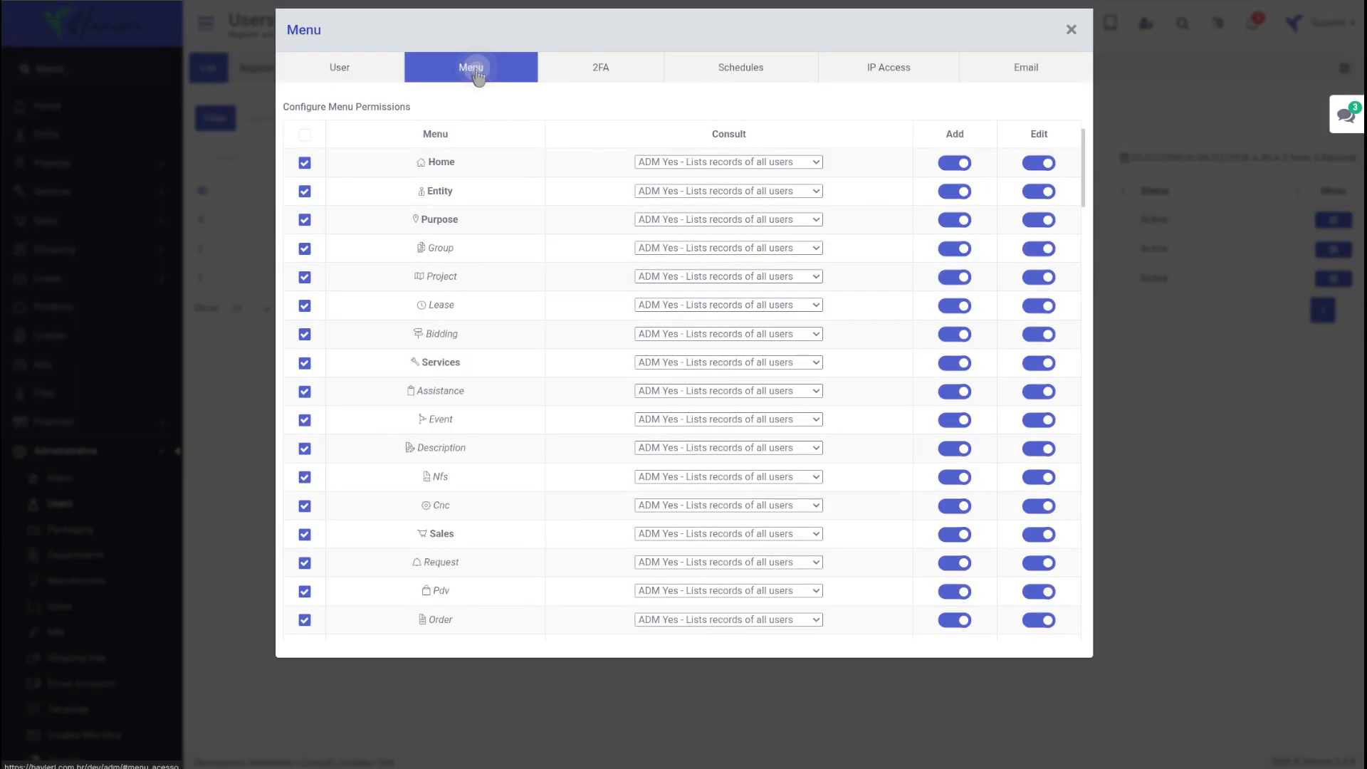
{"action": "scroll", "coordinate": [907, 428], "scroll_direction": "down", "scroll_amount": 4}
{"action": "left_click", "coordinate": [733, 305]}
{"action": "left_click", "coordinate": [732, 329]}
{"action": "left_click", "coordinate": [1041, 303]}
{"action": "scroll", "coordinate": [977, 388], "scroll_direction": "up", "scroll_amount": 4}
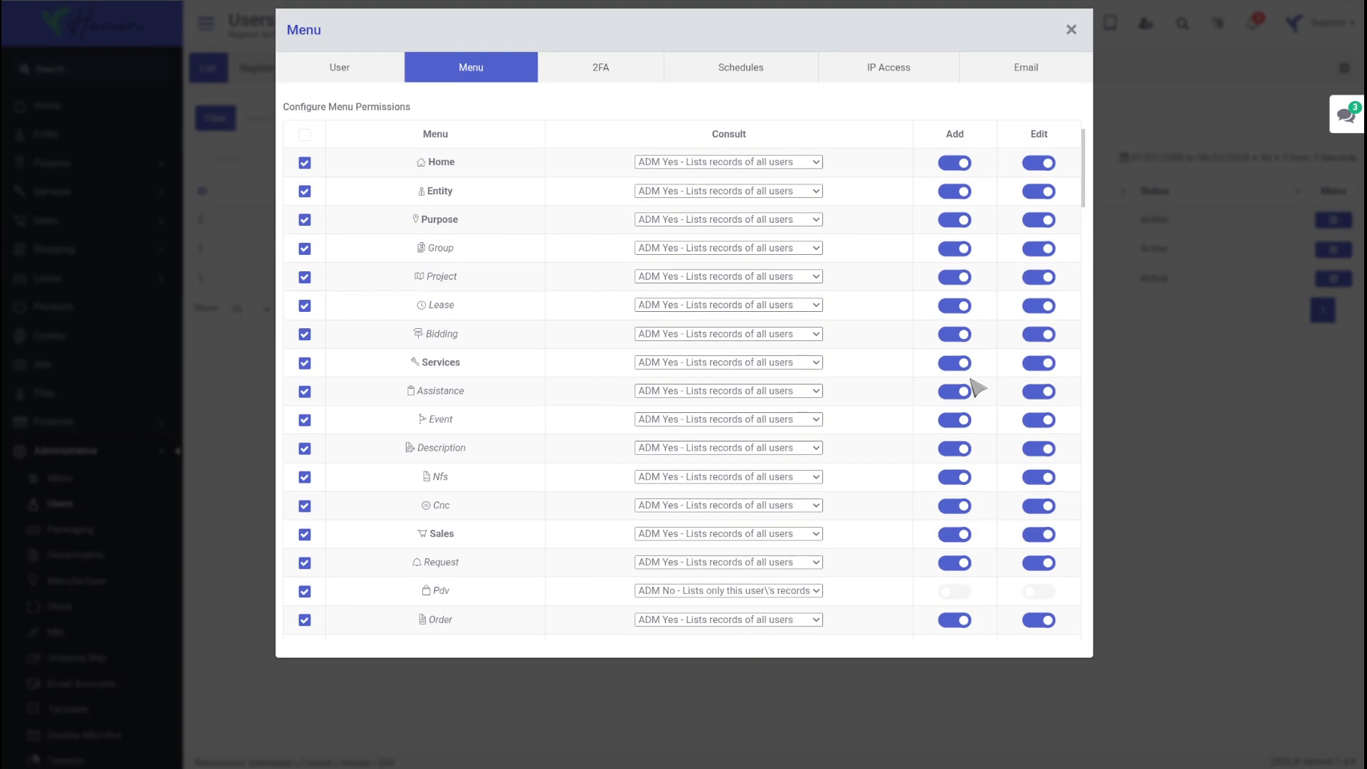
{"action": "left_click_drag", "start_coordinate": [973, 144], "coordinate": [945, 139]}
{"action": "left_click_drag", "start_coordinate": [1049, 139], "coordinate": [1023, 137]}
{"action": "scroll", "coordinate": [722, 453], "scroll_direction": "down", "scroll_amount": 4}
{"action": "scroll", "coordinate": [721, 452], "scroll_direction": "down", "scroll_amount": 20}
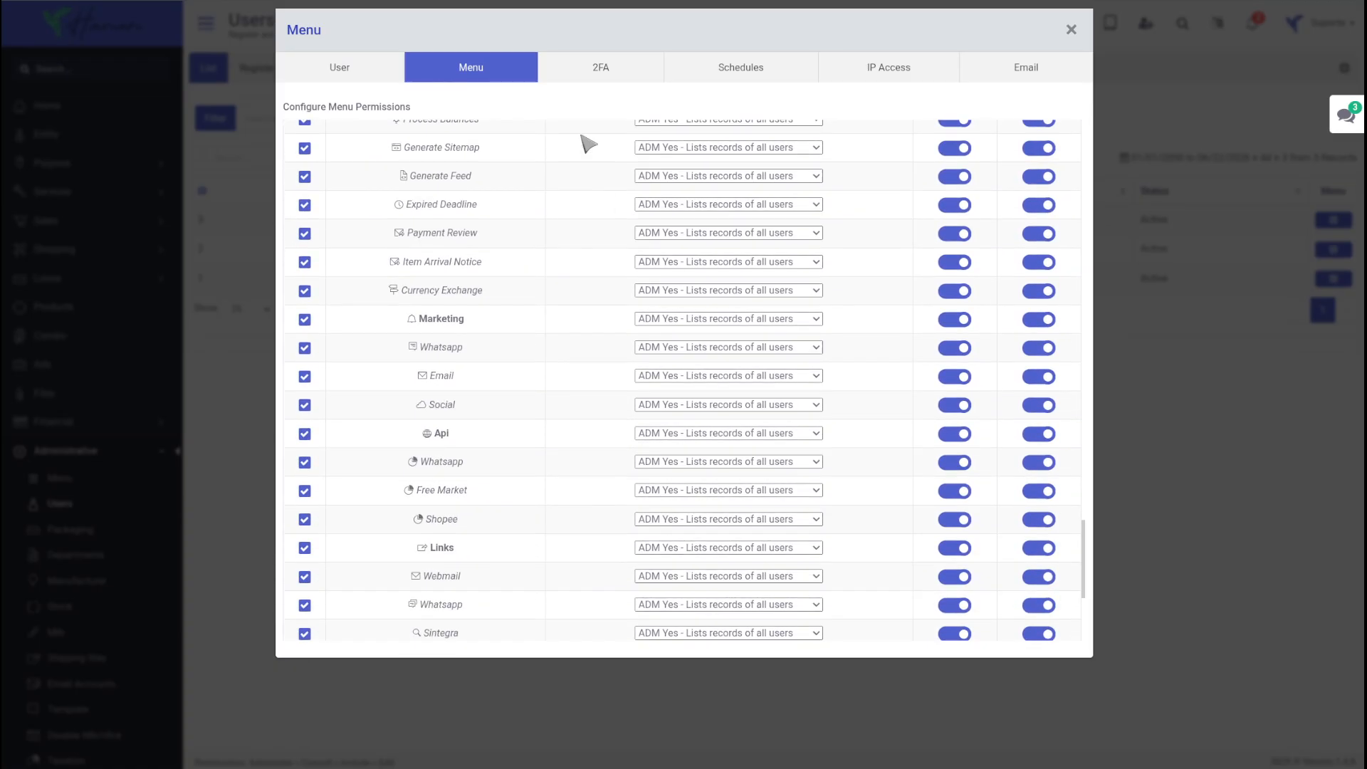
Step: Generate a new 2FA link for the user with ID 2
{"action": "left_click", "coordinate": [601, 69]}
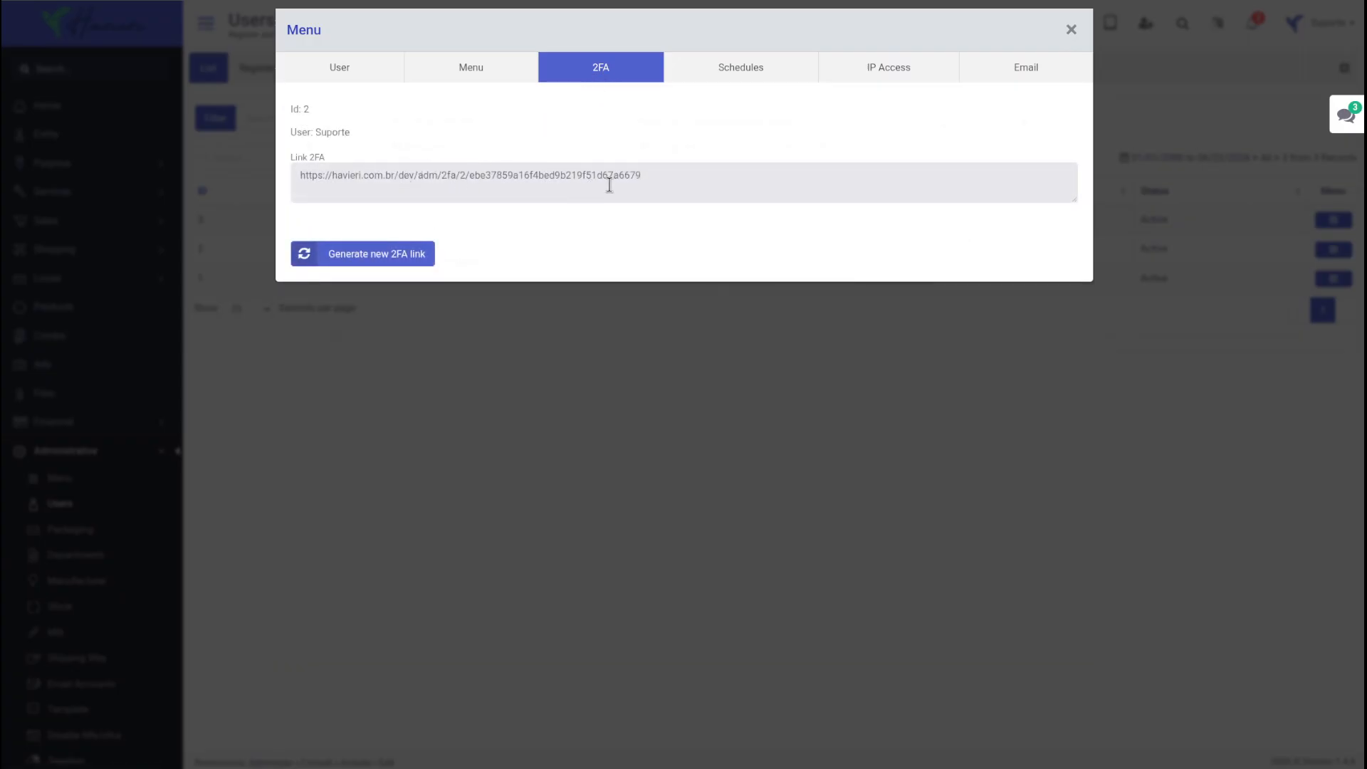
{"action": "triple_click", "coordinate": [644, 185]}
{"action": "left_click", "coordinate": [384, 260]}
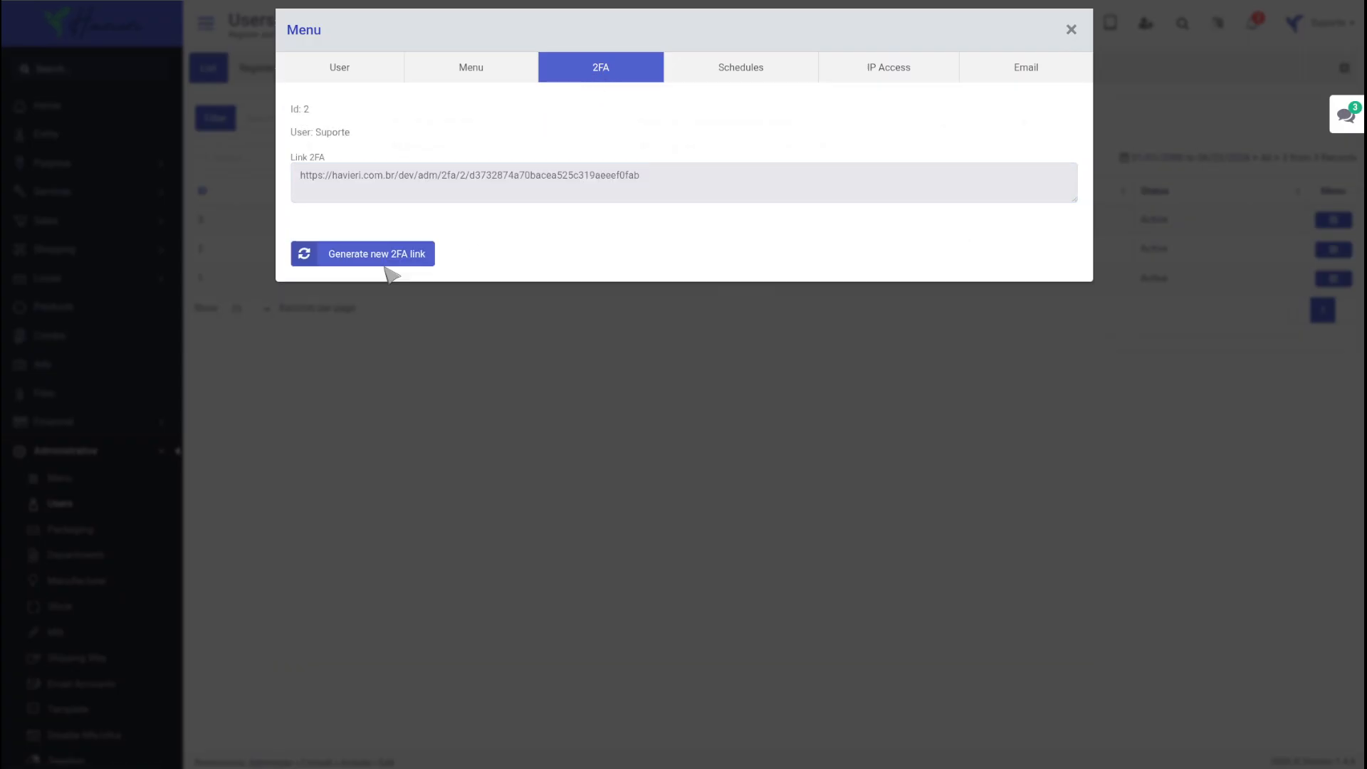
{"action": "triple_click", "coordinate": [680, 188]}
Step: Review the user's configured access schedules with their start and end times, and the IP access settings
{"action": "left_click", "coordinate": [726, 69]}
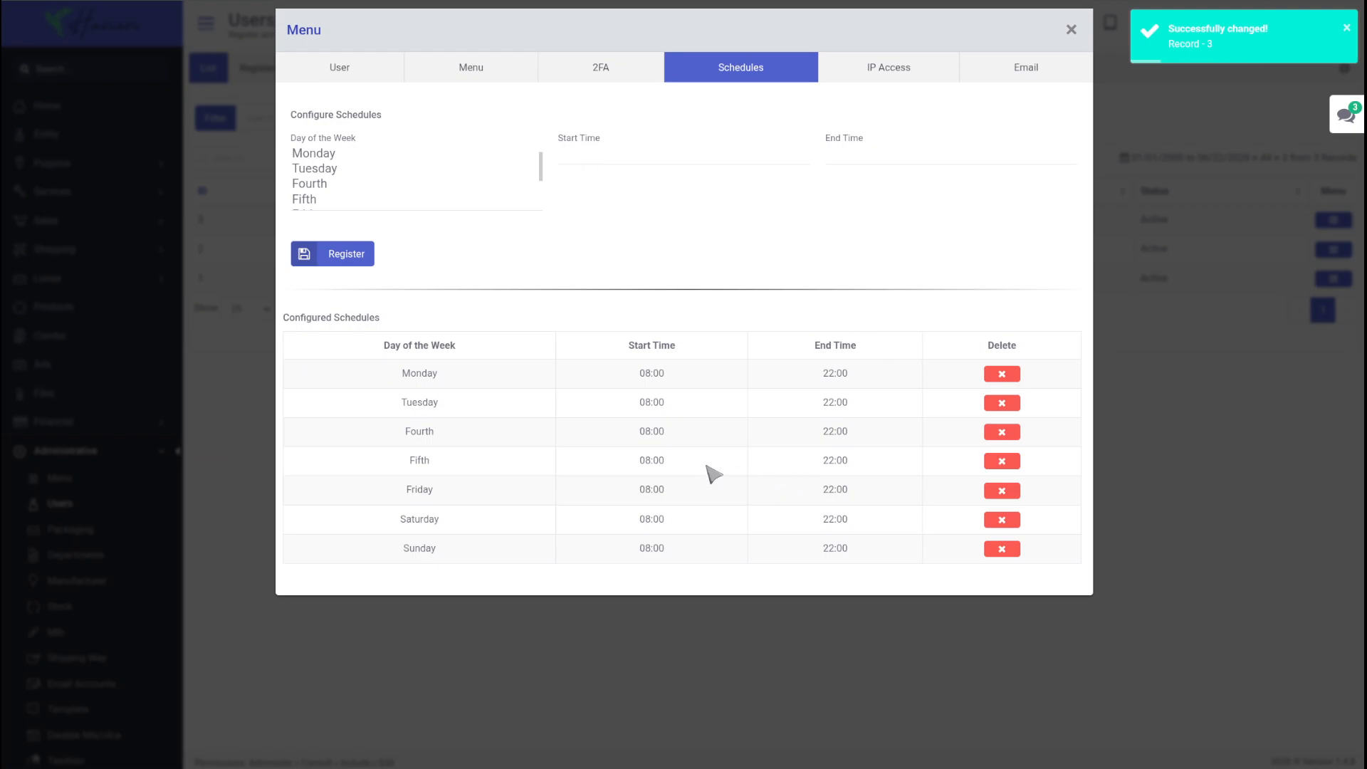
{"action": "double_click", "coordinate": [649, 403]}
{"action": "double_click", "coordinate": [840, 402]}
{"action": "left_click", "coordinate": [888, 65]}
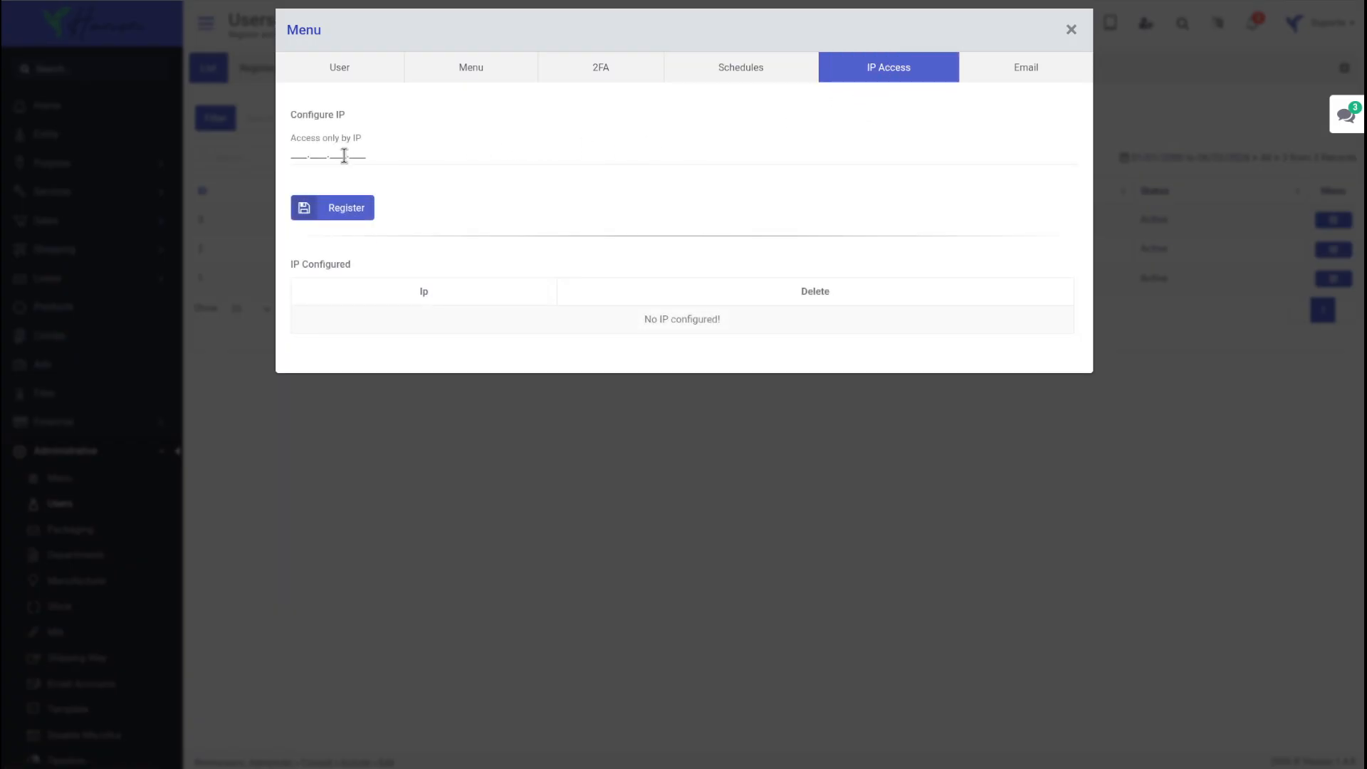
Step: Delete the user's configured email account and register the Padrão email account again
{"action": "left_click", "coordinate": [1023, 71]}
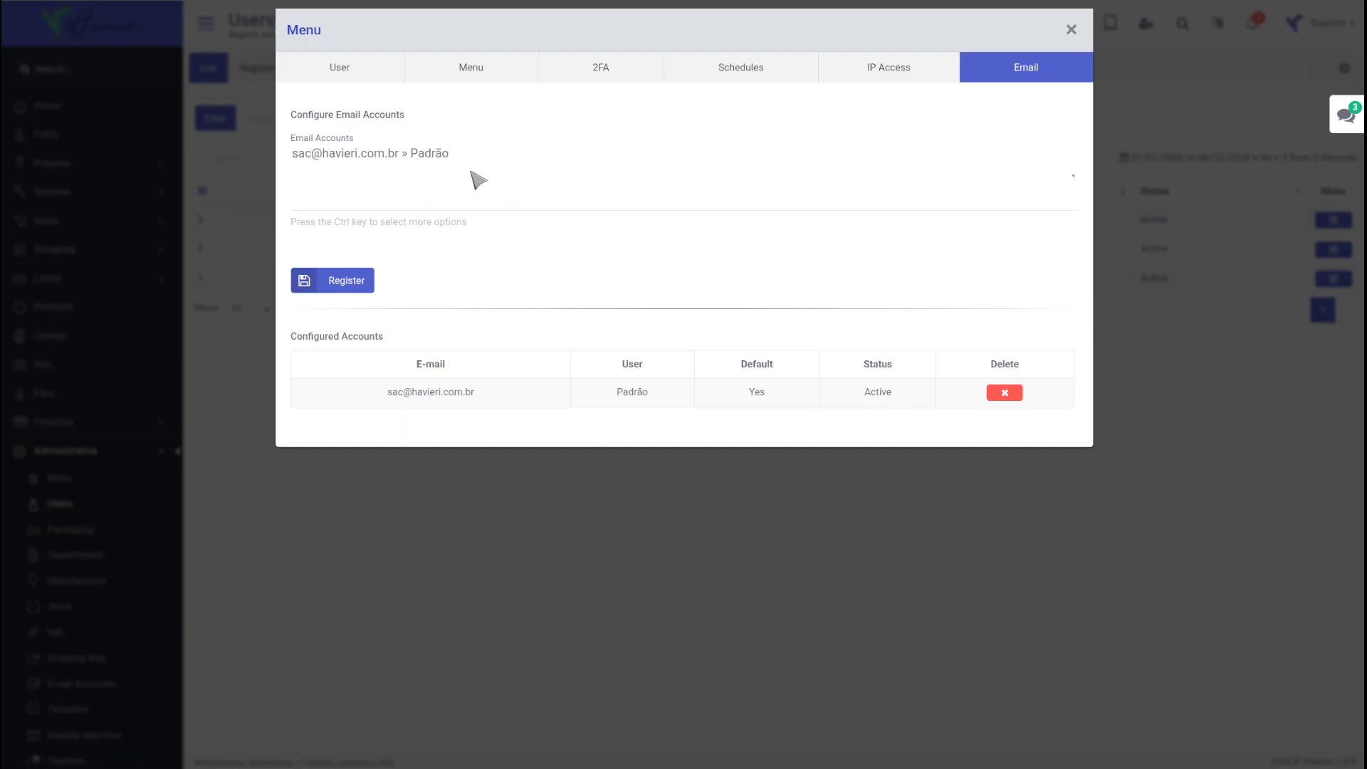
{"action": "left_click", "coordinate": [422, 155]}
{"action": "left_click", "coordinate": [335, 281]}
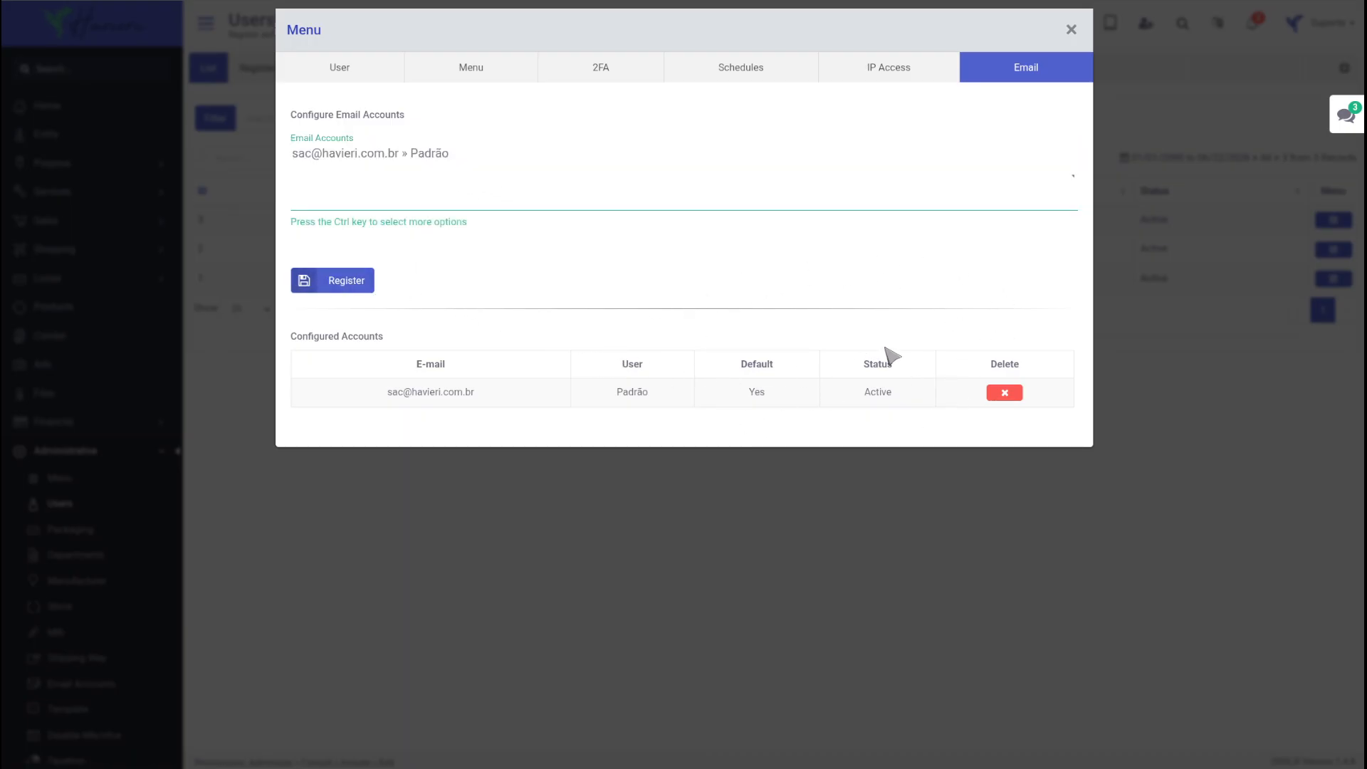
{"action": "left_click", "coordinate": [1005, 393]}
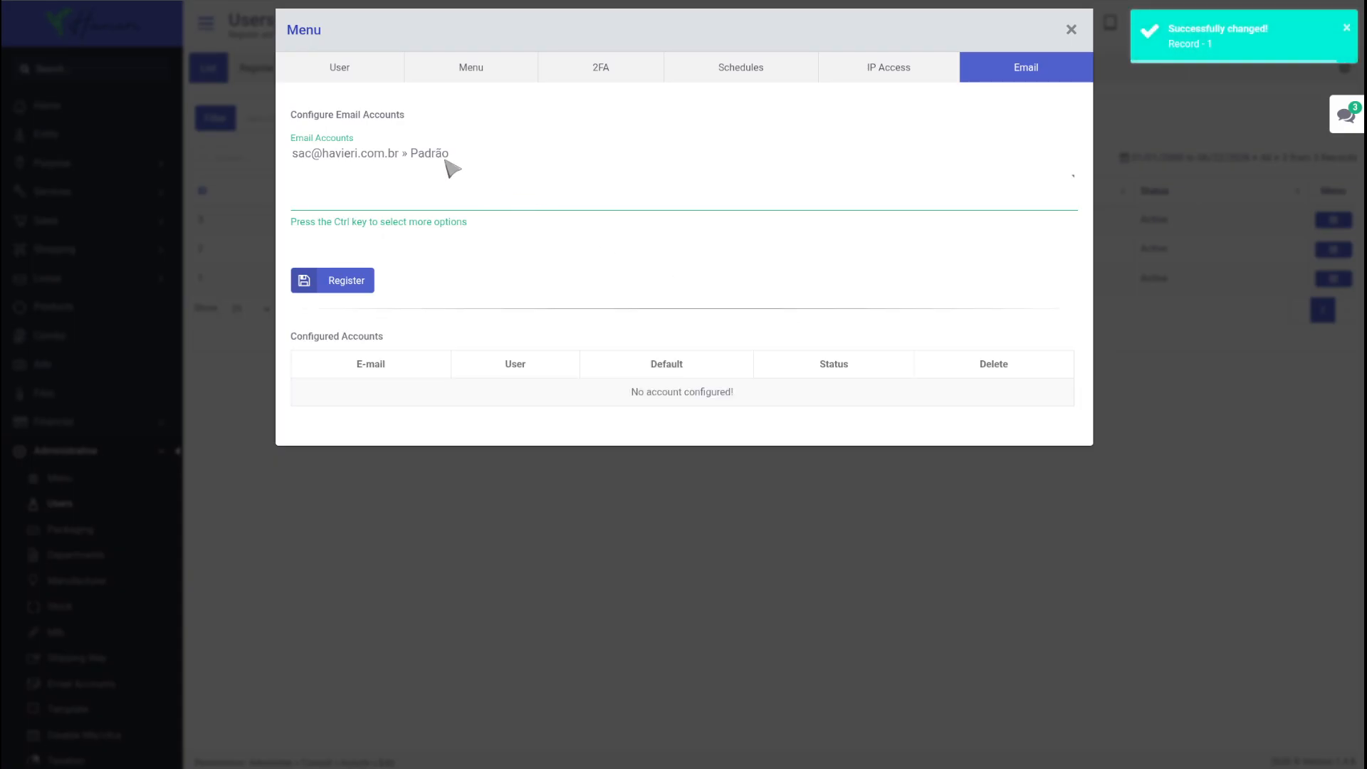
{"action": "left_click", "coordinate": [430, 163]}
{"action": "left_click", "coordinate": [333, 282]}
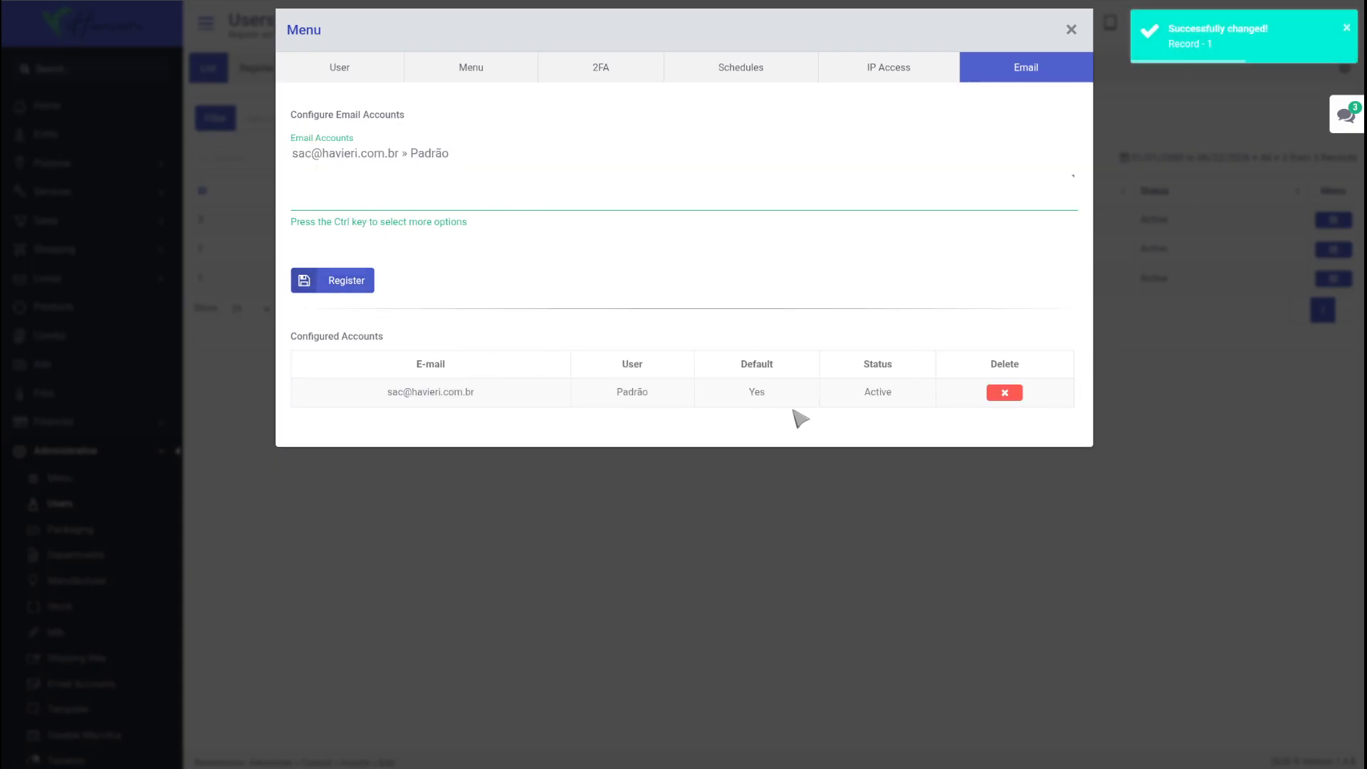
{"action": "left_click_drag", "start_coordinate": [487, 396], "coordinate": [345, 404]}
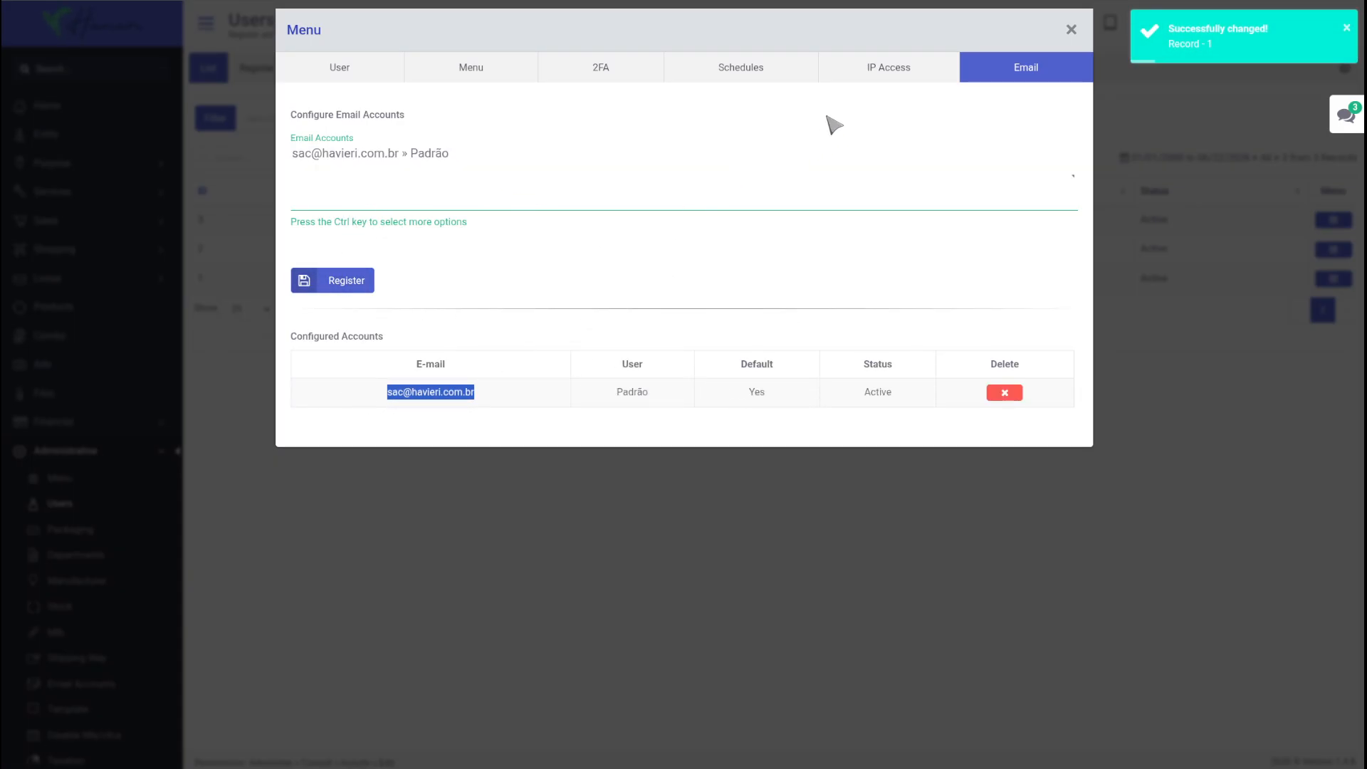
Step: Revisit the user's IP access, schedule and 2FA settings
{"action": "left_click", "coordinate": [880, 76]}
{"action": "left_click", "coordinate": [780, 74]}
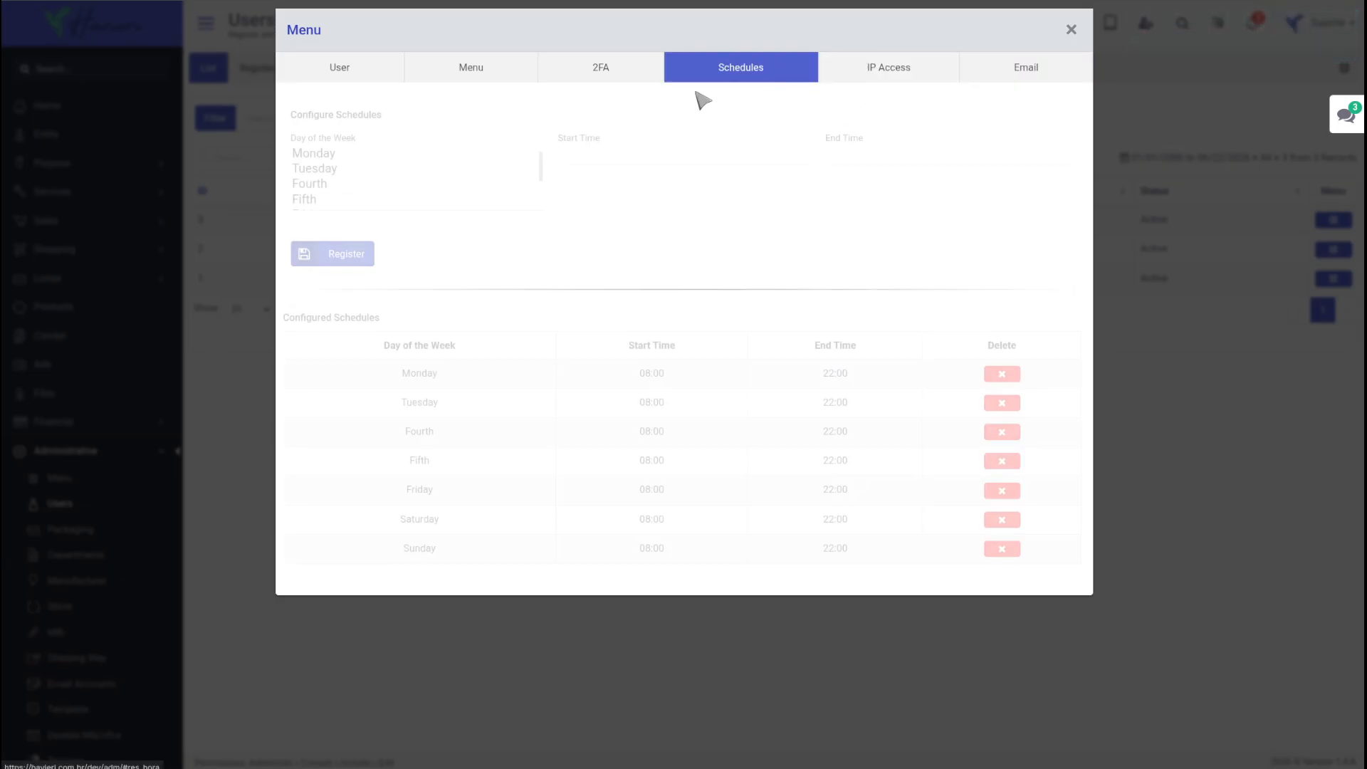
{"action": "left_click", "coordinate": [602, 69]}
Step: Remove the user's access to the Prompt and Process Products menu entries
{"action": "left_click", "coordinate": [494, 65]}
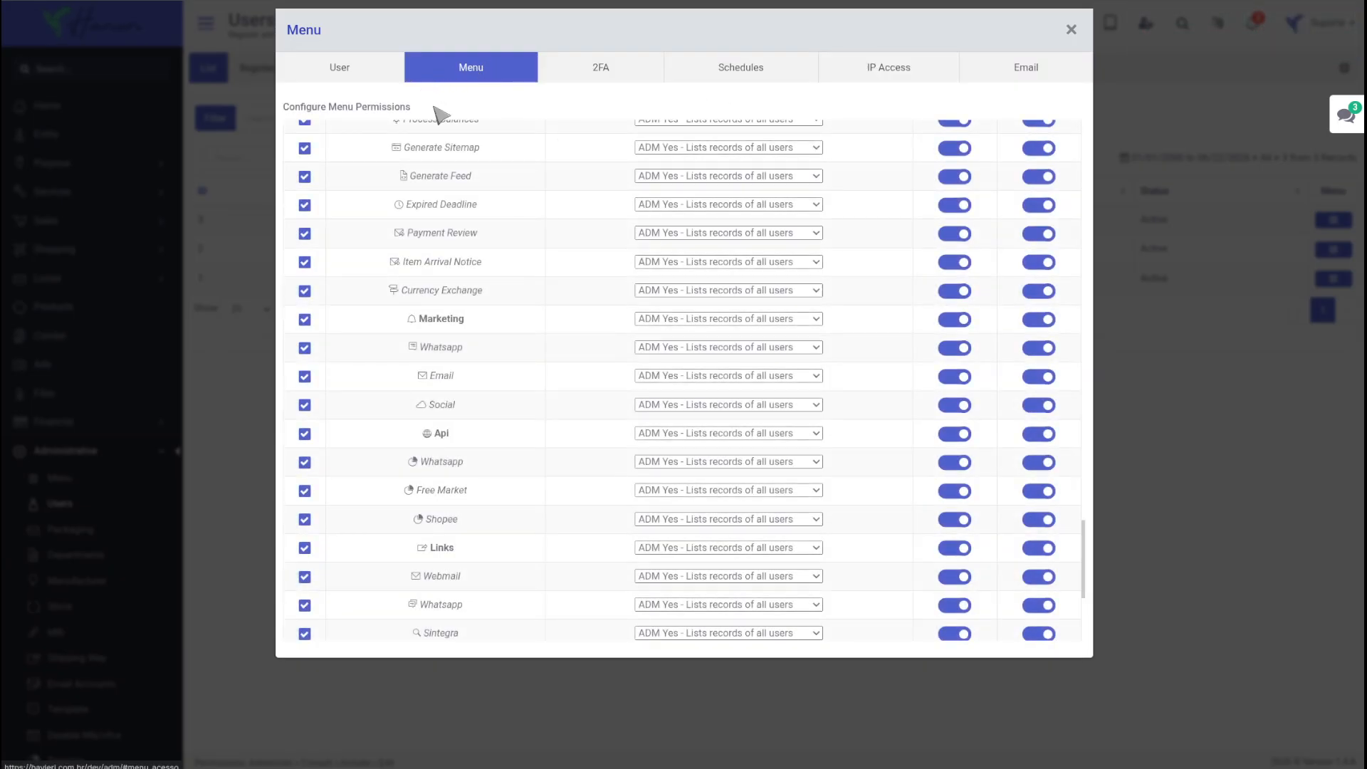
{"action": "scroll", "coordinate": [347, 250], "scroll_direction": "up", "scroll_amount": 3}
{"action": "left_click", "coordinate": [305, 240]}
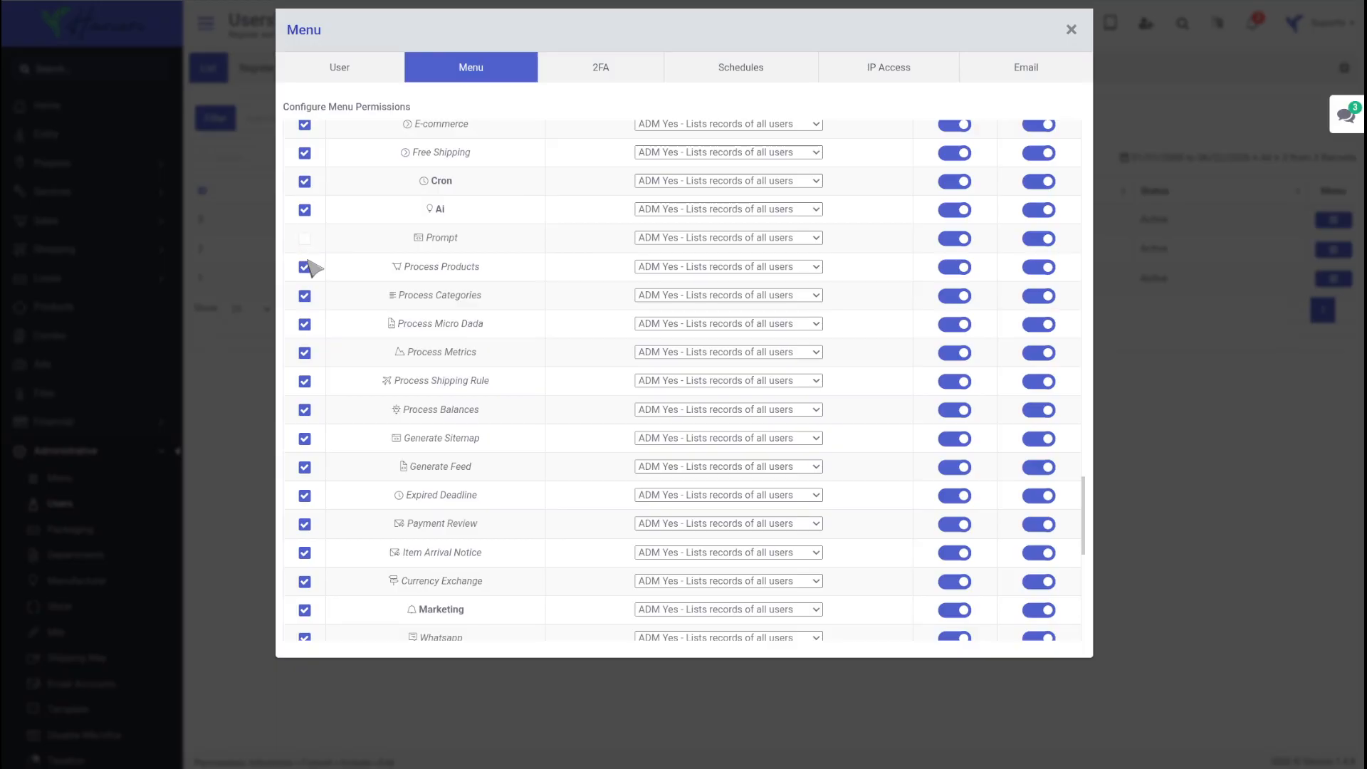
{"action": "left_click", "coordinate": [305, 268]}
Step: Limit Process Categories to this user's records, disable Add for it, Process Metrics and Process Shipping Rule, and disable Edit for Process Micro Dada
{"action": "left_click", "coordinate": [707, 306]}
{"action": "left_click", "coordinate": [719, 326]}
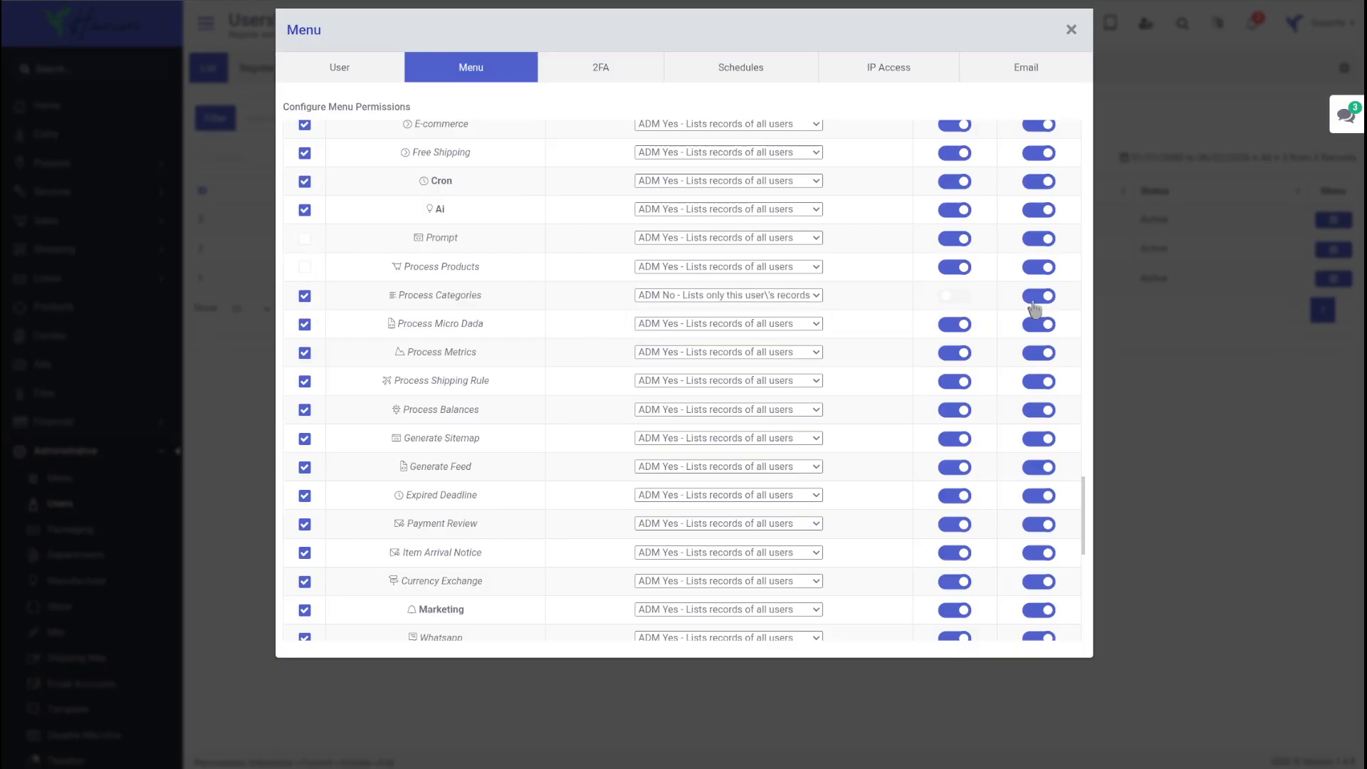
{"action": "left_click", "coordinate": [954, 382]}
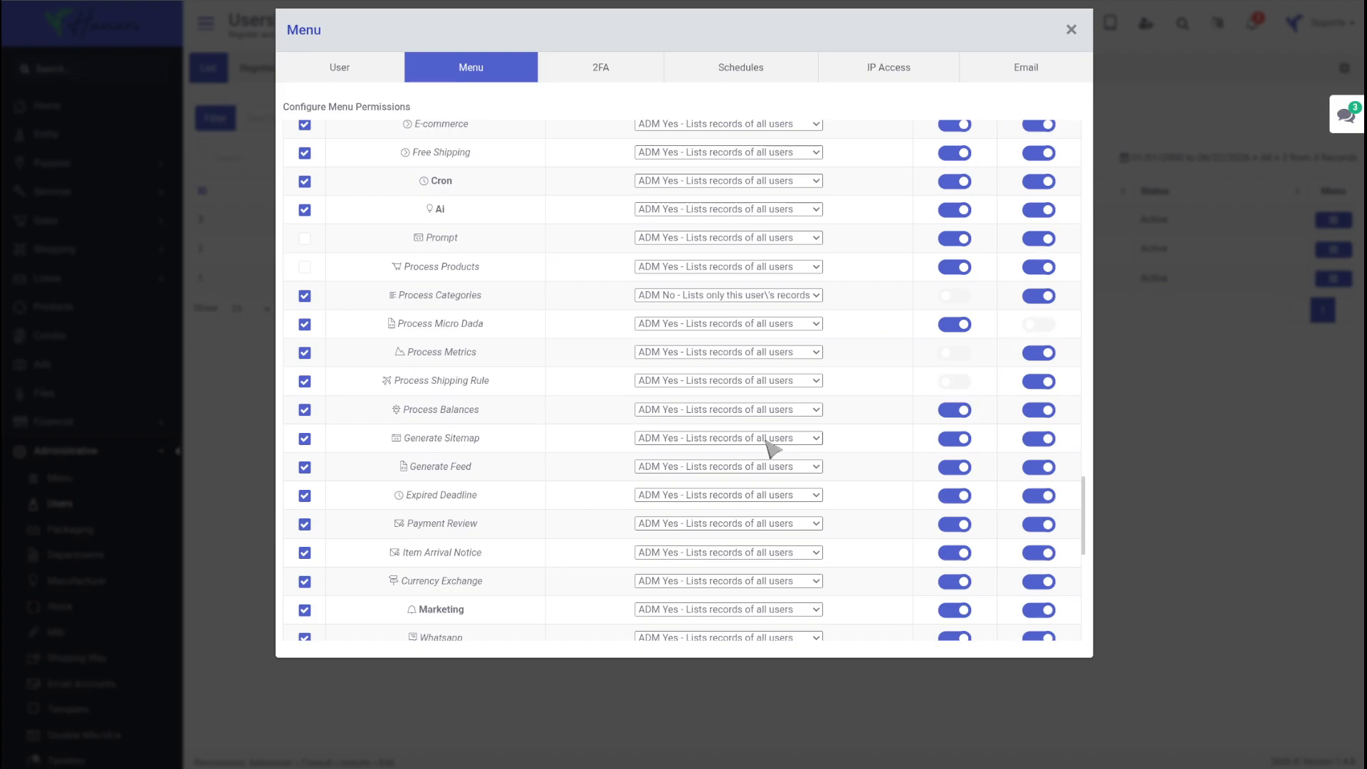
{"action": "scroll", "coordinate": [720, 452], "scroll_direction": "down", "scroll_amount": 3}
{"action": "scroll", "coordinate": [741, 448], "scroll_direction": "up", "scroll_amount": 4}
Step: Open the edit form of the user with ID 2, look through its fields, and return to the user list
{"action": "left_click", "coordinate": [354, 67]}
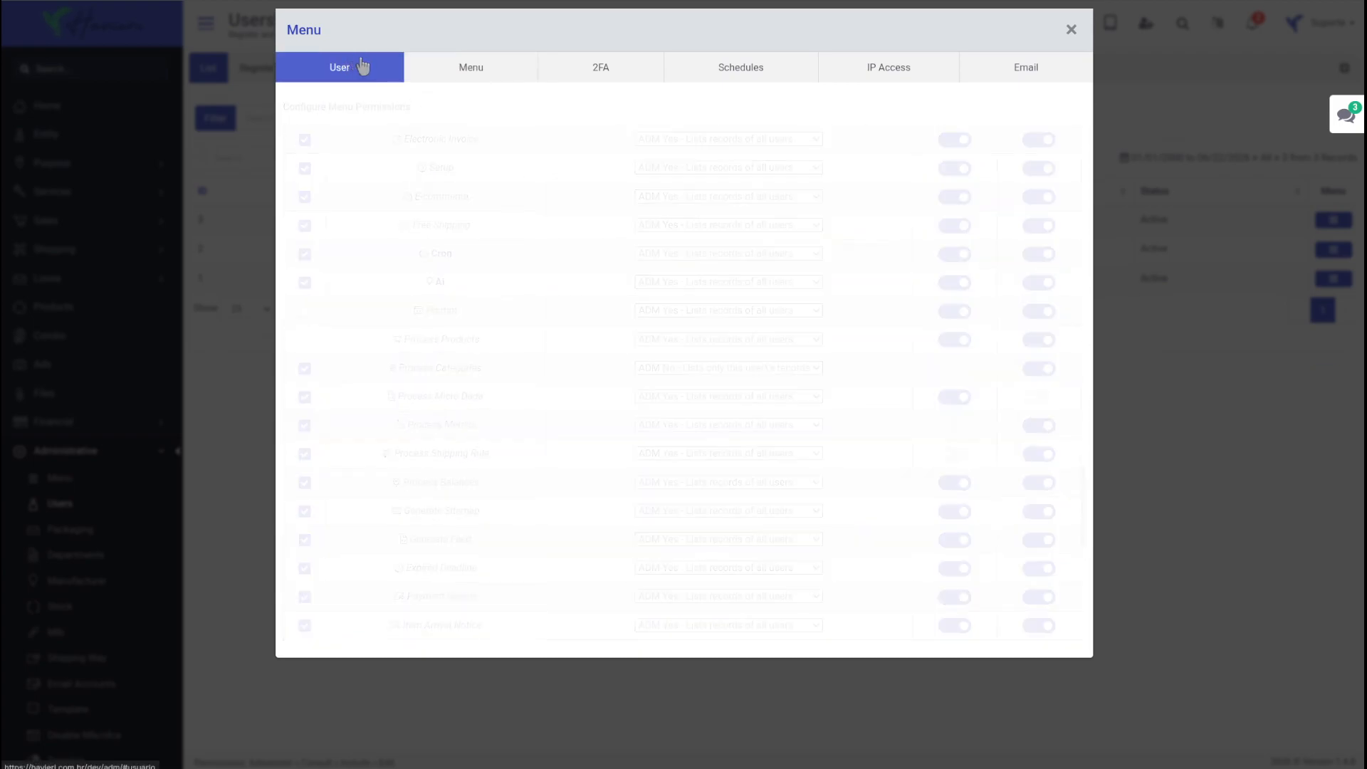
{"action": "left_click", "coordinate": [965, 177]}
{"action": "scroll", "coordinate": [1075, 327], "scroll_direction": "down", "scroll_amount": 3}
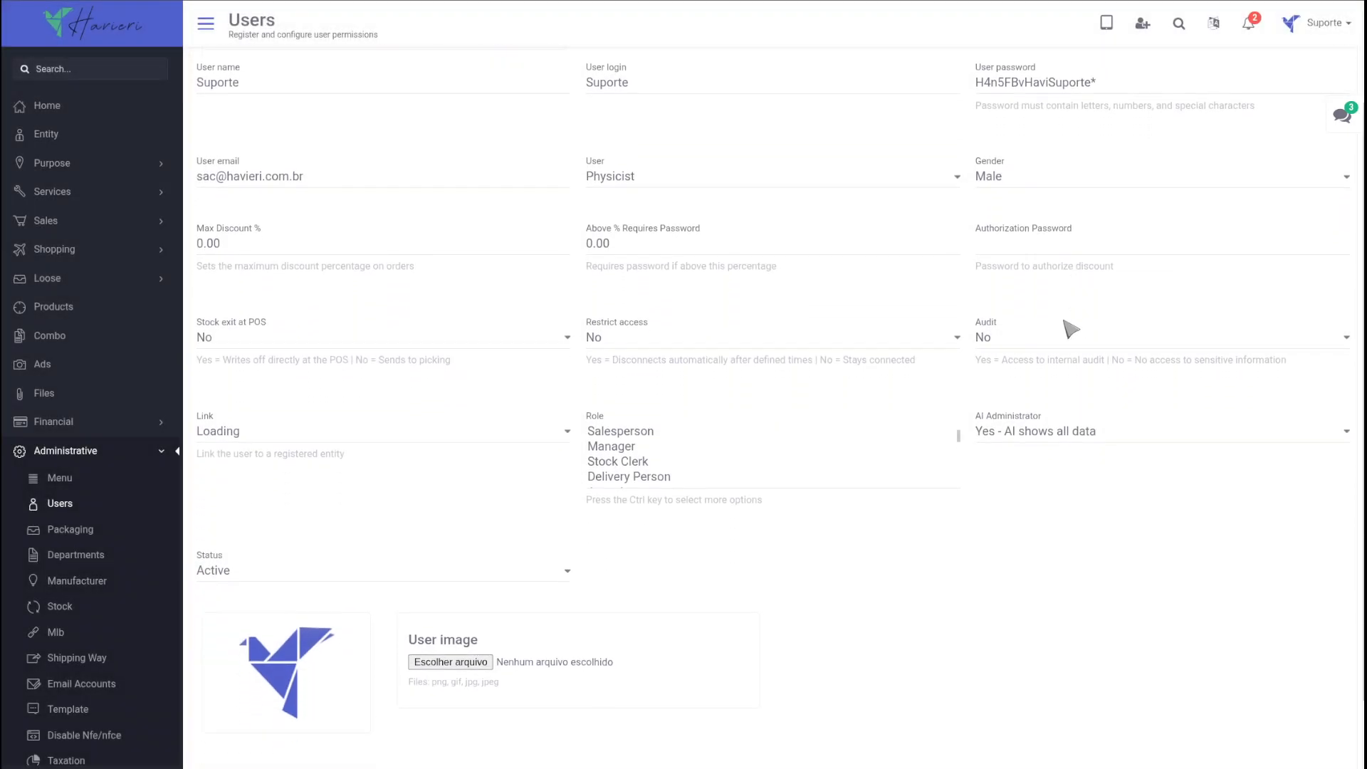
{"action": "scroll", "coordinate": [845, 518], "scroll_direction": "up", "scroll_amount": 4}
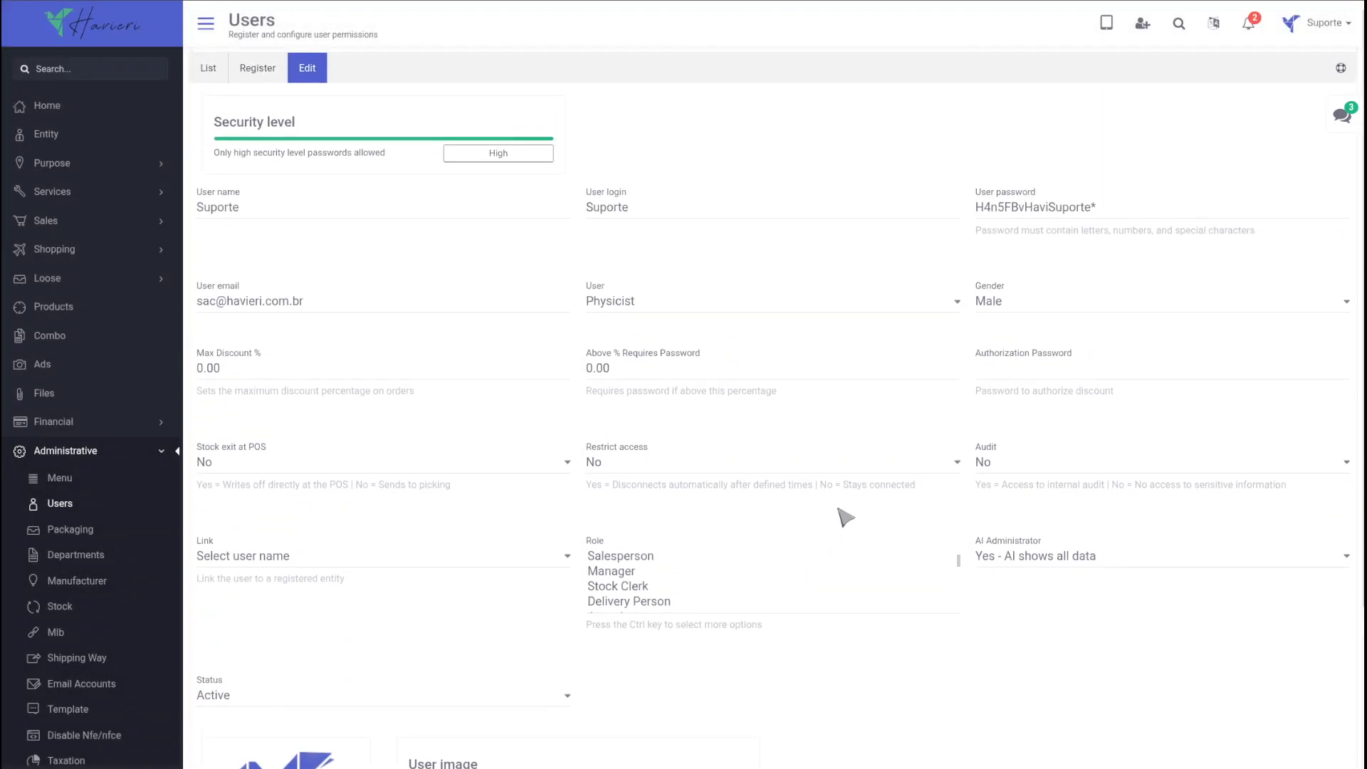
{"action": "left_click", "coordinate": [216, 69]}
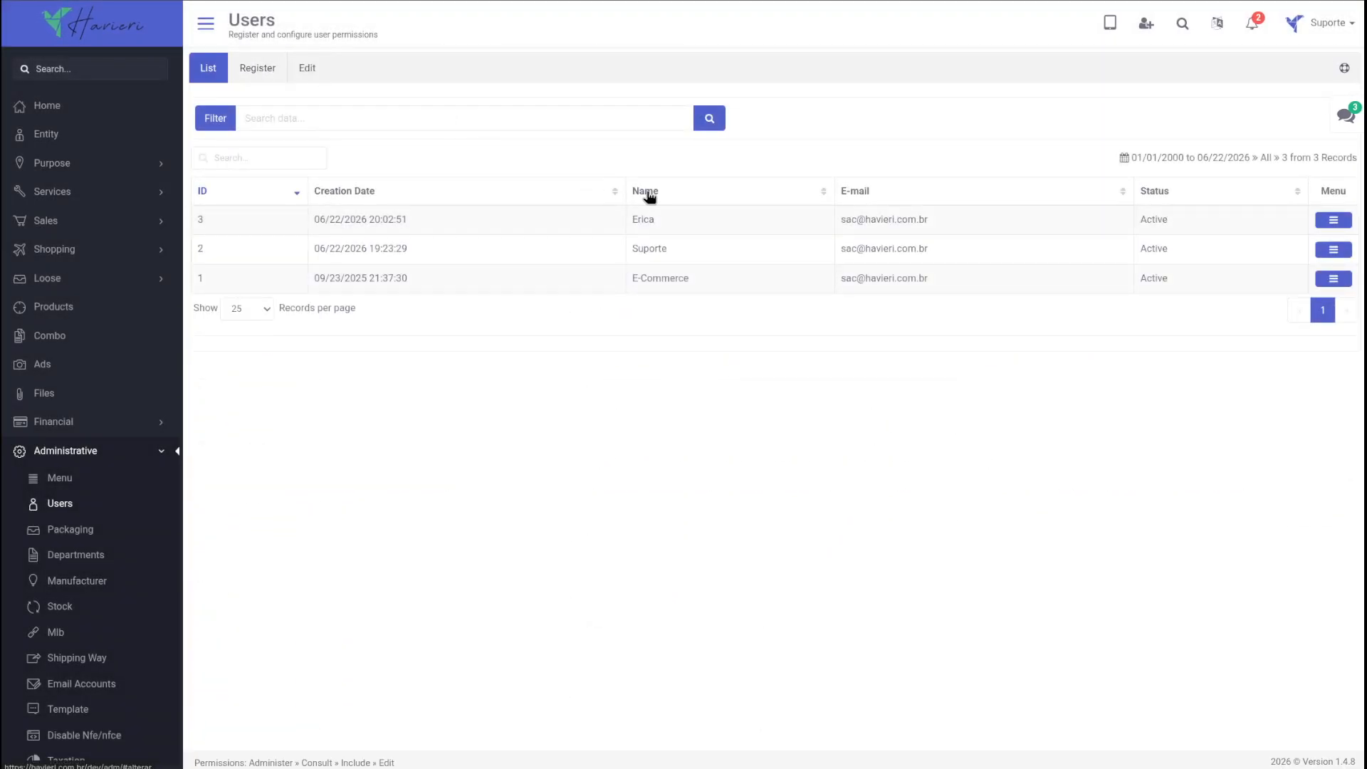
Step: Open the image file chooser in the edit form of the user with ID 3, cancel it, and go to the Home page
{"action": "left_click", "coordinate": [1335, 222]}
{"action": "left_click", "coordinate": [951, 176]}
{"action": "scroll", "coordinate": [748, 467], "scroll_direction": "down", "scroll_amount": 3}
{"action": "scroll", "coordinate": [747, 467], "scroll_direction": "down", "scroll_amount": 1}
{"action": "left_click", "coordinate": [455, 584]}
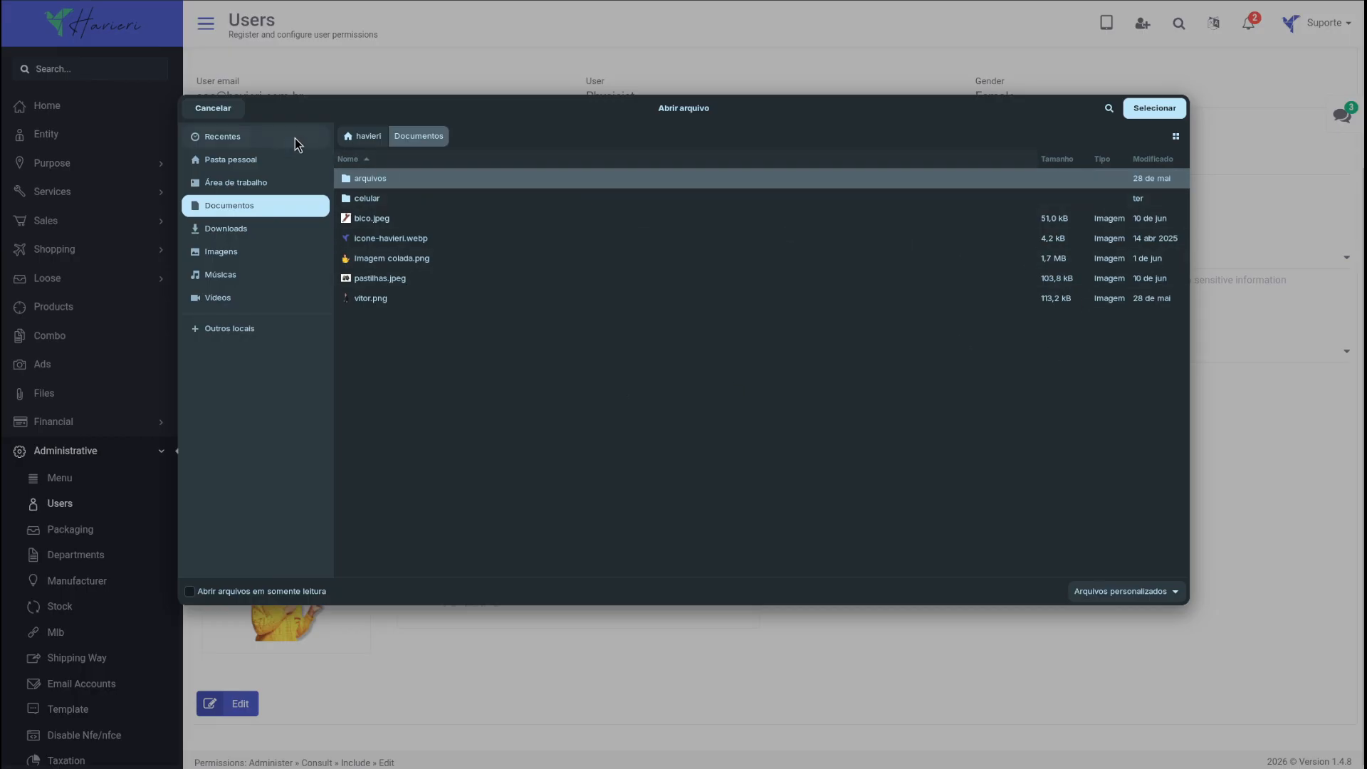
{"action": "left_click", "coordinate": [206, 112]}
{"action": "left_click", "coordinate": [84, 24]}
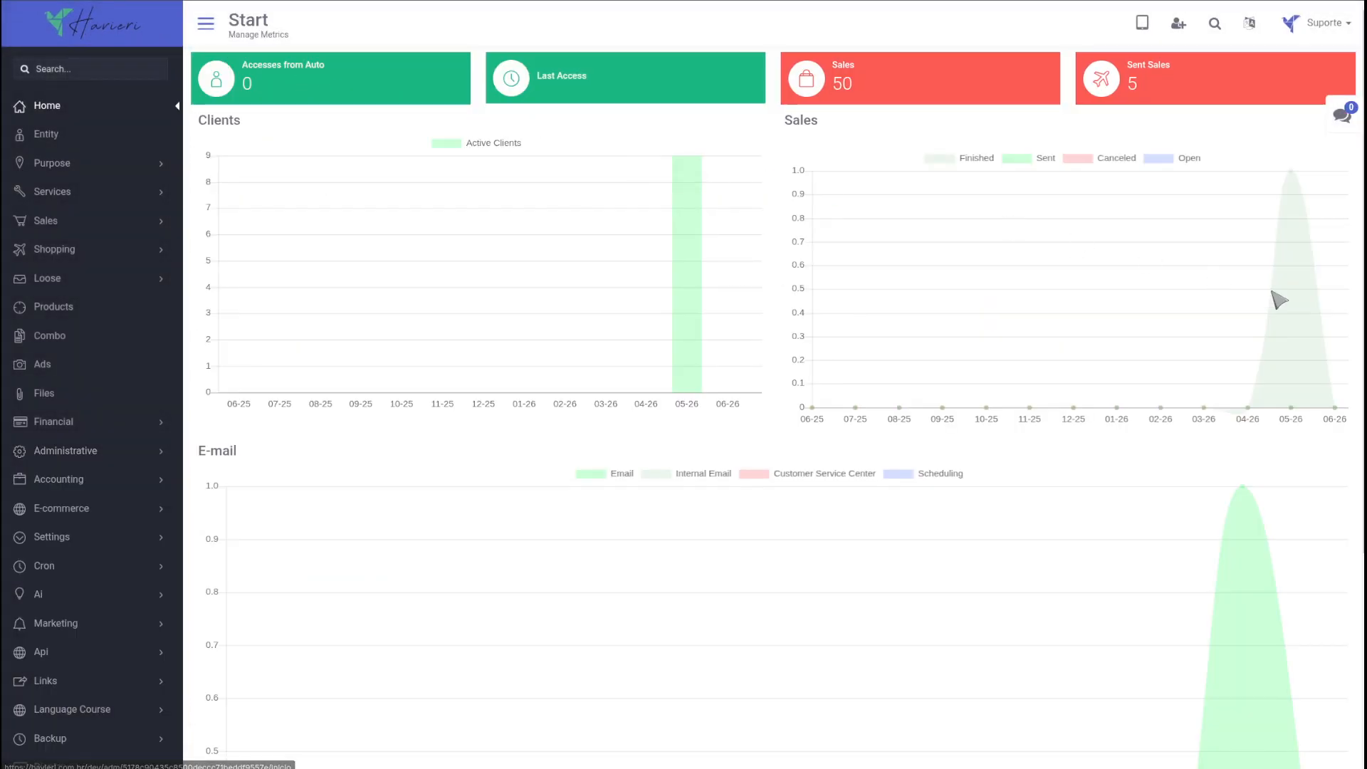